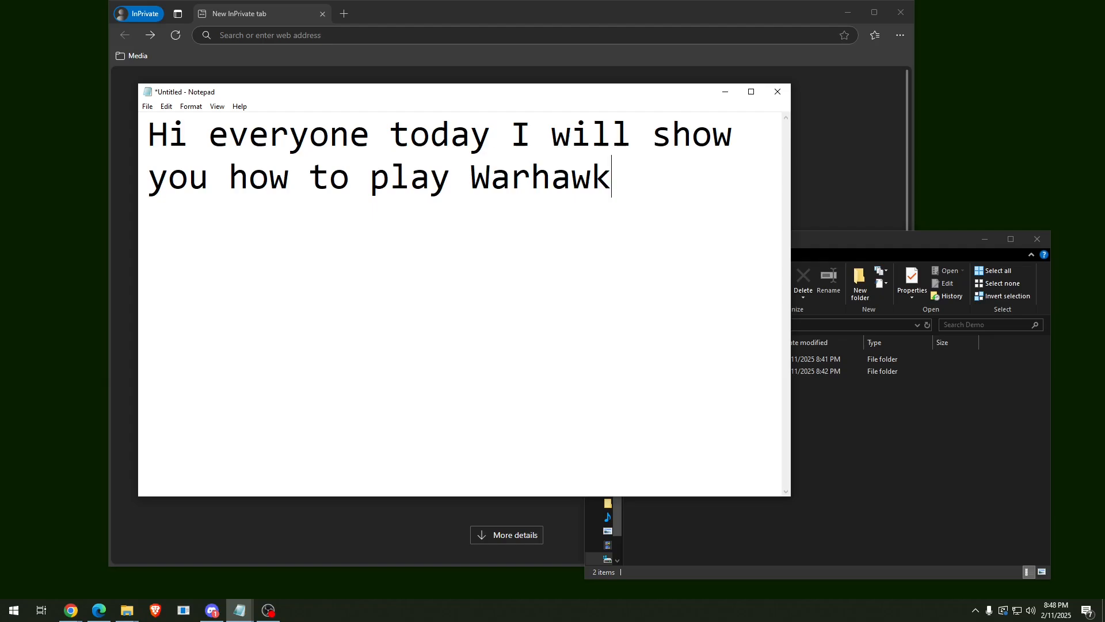
Close the Notepad greeting note and discard it with Don't Save.
{"action": "left_click", "coordinate": [777, 91]}
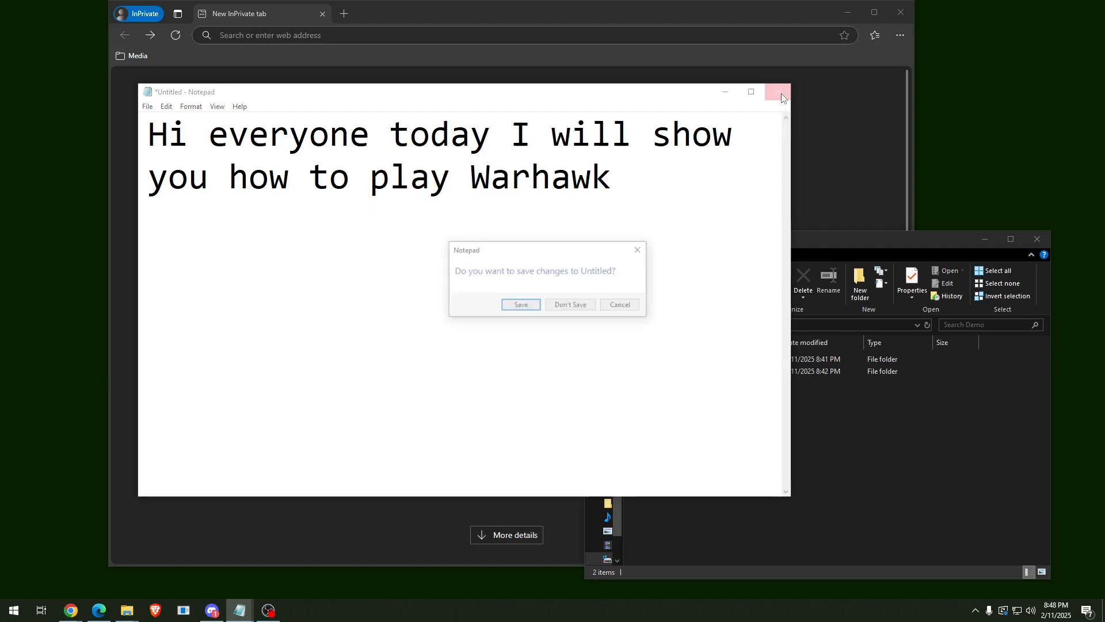
{"action": "left_click", "coordinate": [575, 310]}
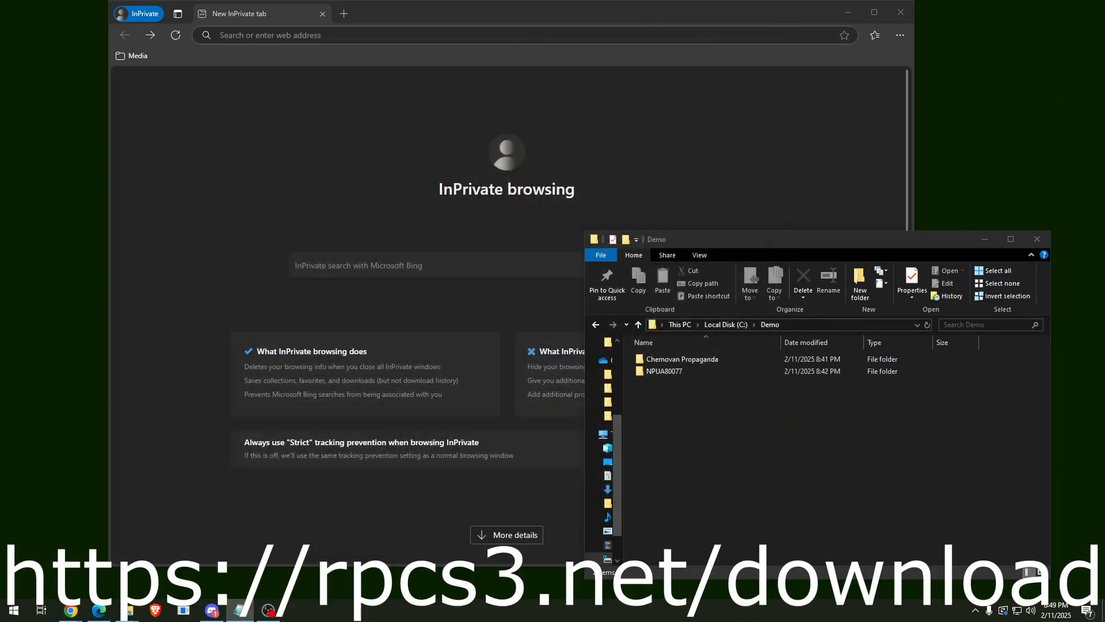
Load rpcs3.net/download and download the Windows x64 build rpcs3-v0.0.34-17473 into Demo.
{"action": "left_click", "coordinate": [410, 32]}
{"action": "type", "text": "https://rpcs3.net/download"}
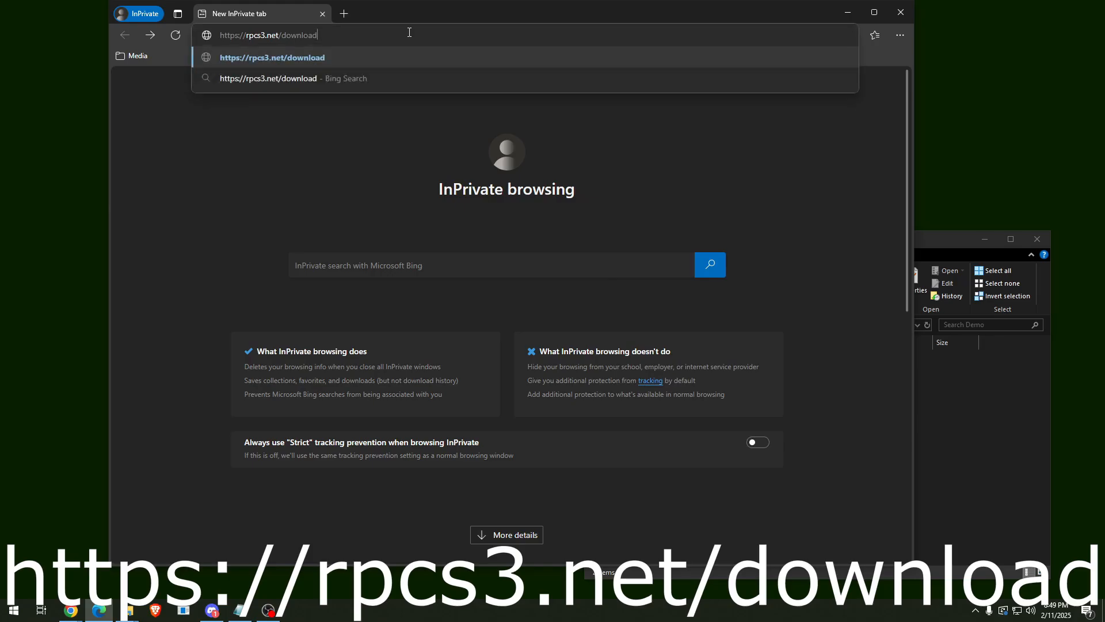
{"action": "key", "text": "Return"}
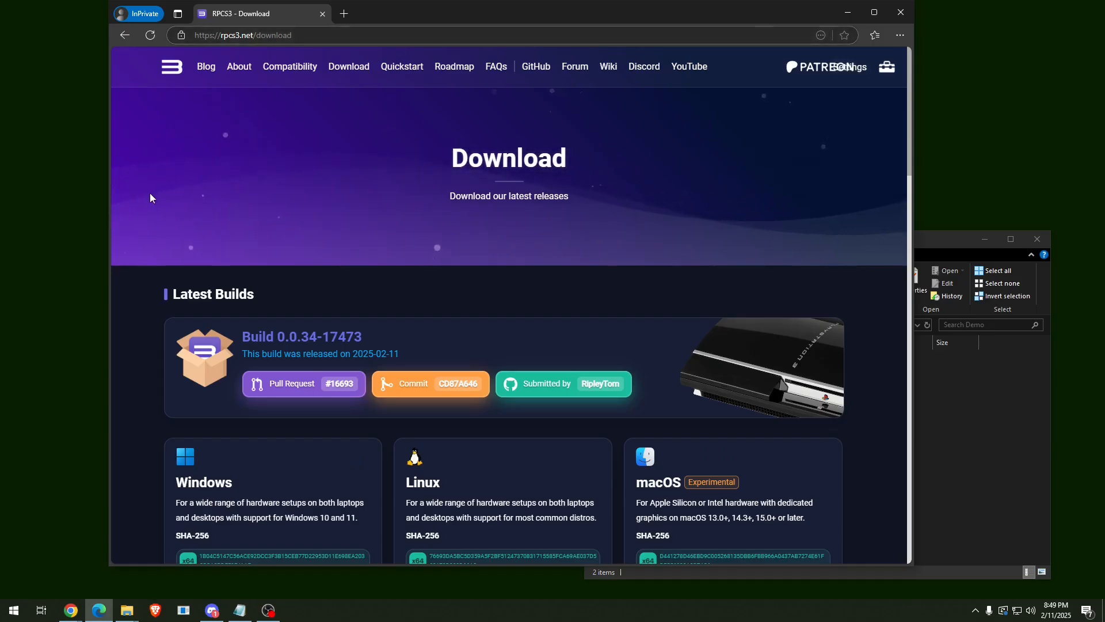
{"action": "scroll", "coordinate": [138, 208], "scroll_direction": "down", "scroll_amount": 5}
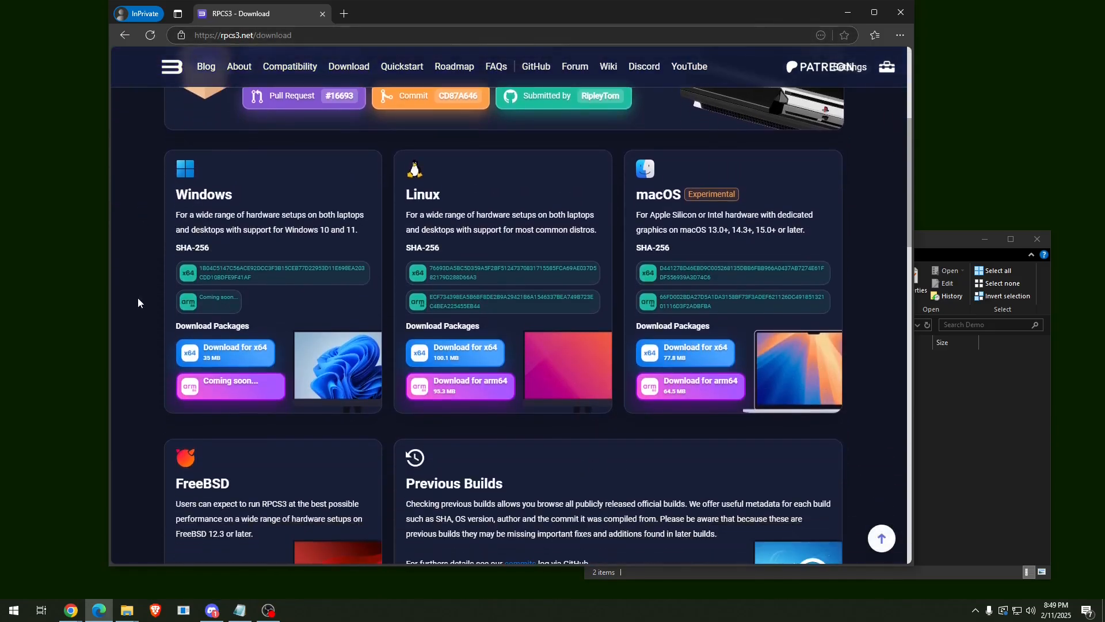
{"action": "left_click", "coordinate": [249, 352]}
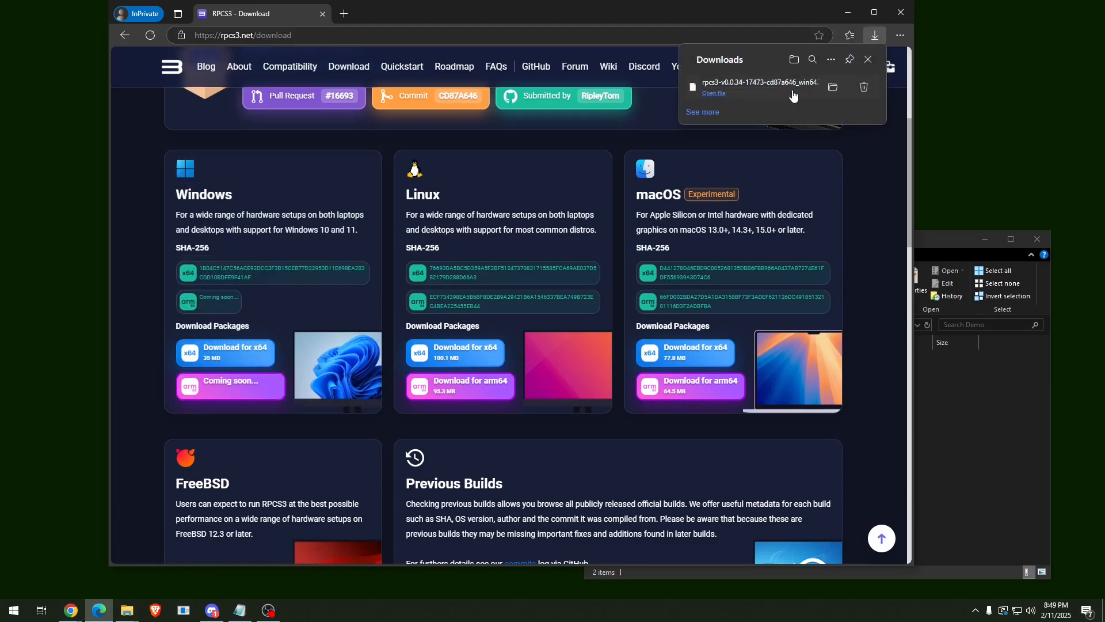
{"action": "left_click", "coordinate": [949, 406]}
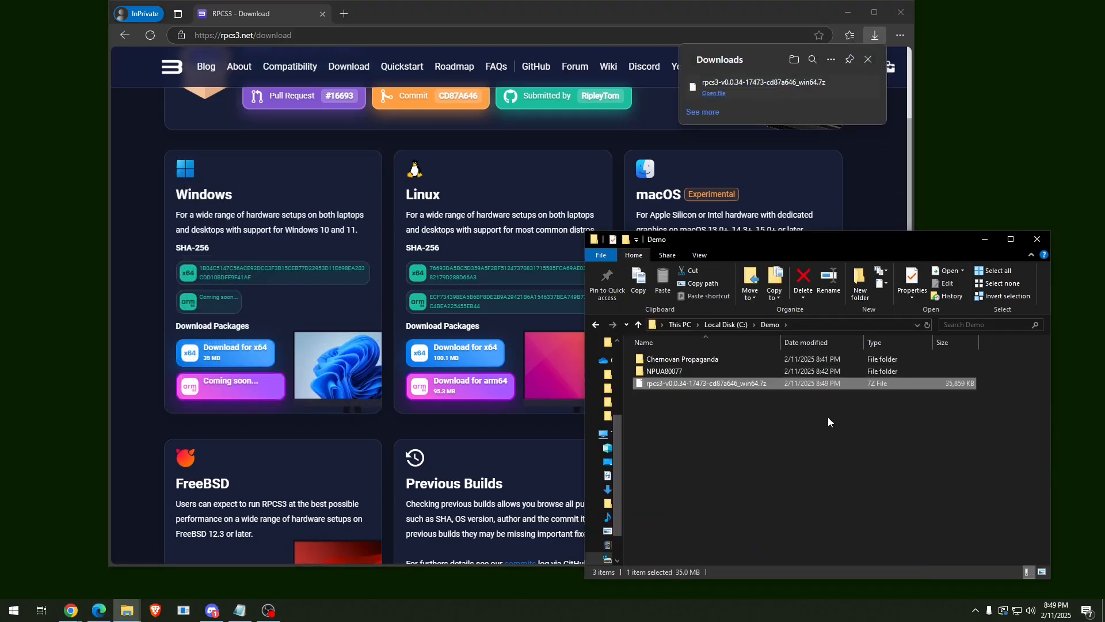
Extract the RPCS3 .7z archive into its own folder with 7-Zip.
{"action": "right_click", "coordinate": [755, 384]}
{"action": "mouse_move", "coordinate": [840, 190]}
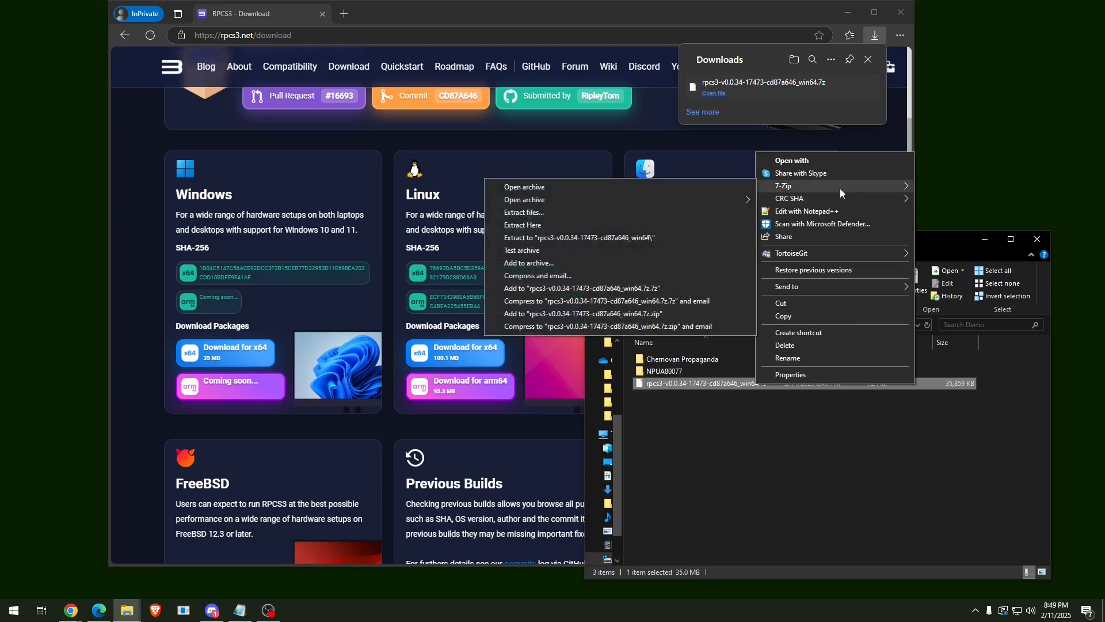
{"action": "left_click", "coordinate": [606, 238]}
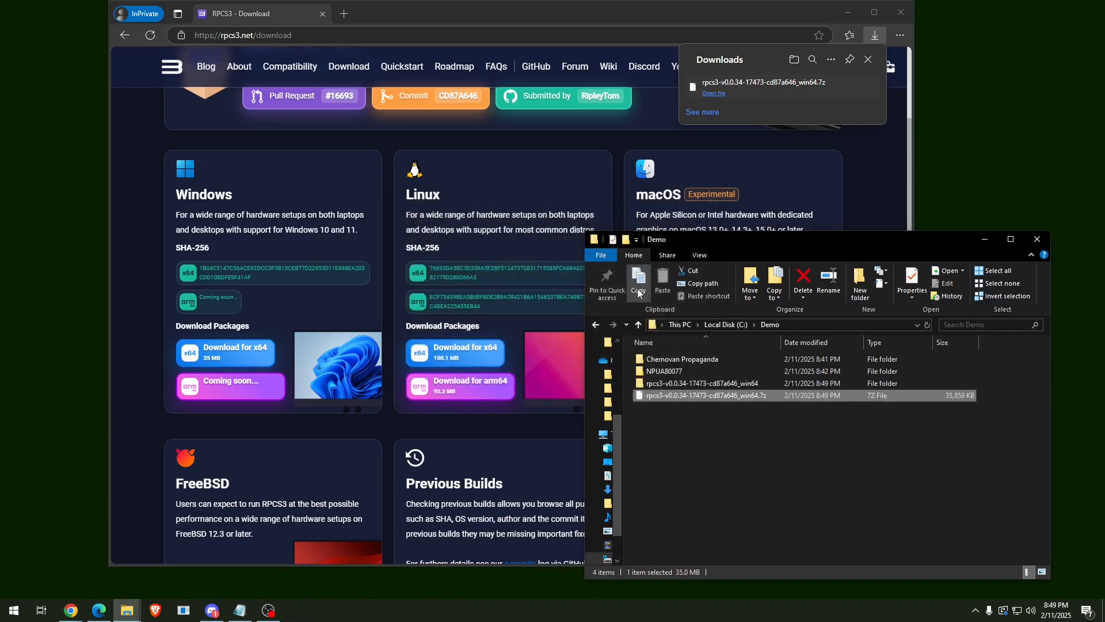
Rename the extracted folder to RPCS3.
{"action": "right_click", "coordinate": [767, 383]}
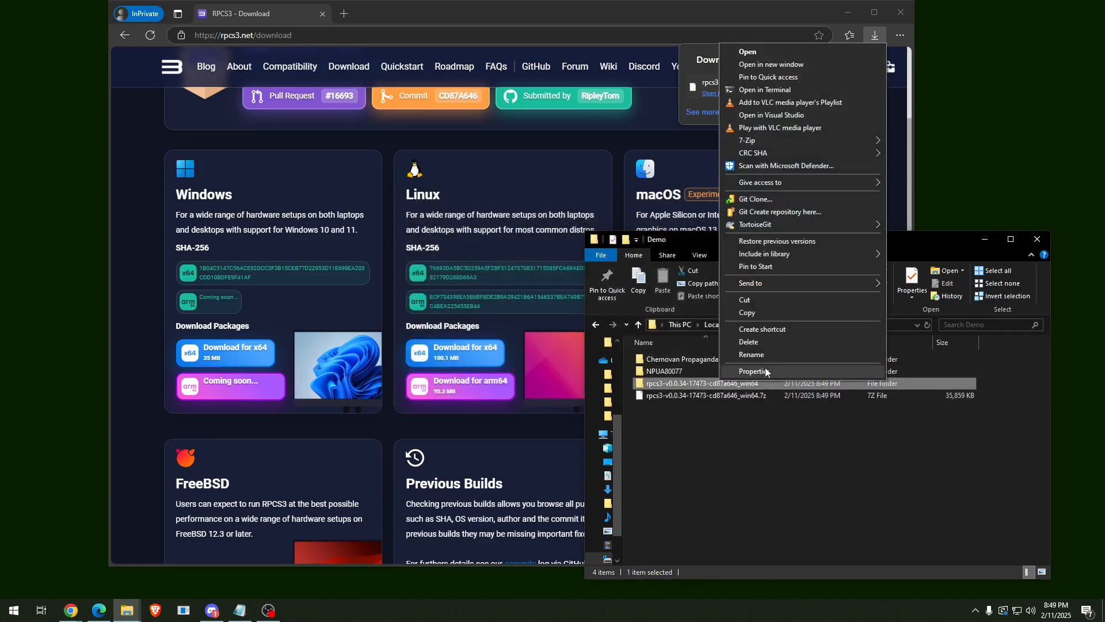
{"action": "left_click", "coordinate": [779, 357]}
{"action": "type", "text": "RPCS3"}
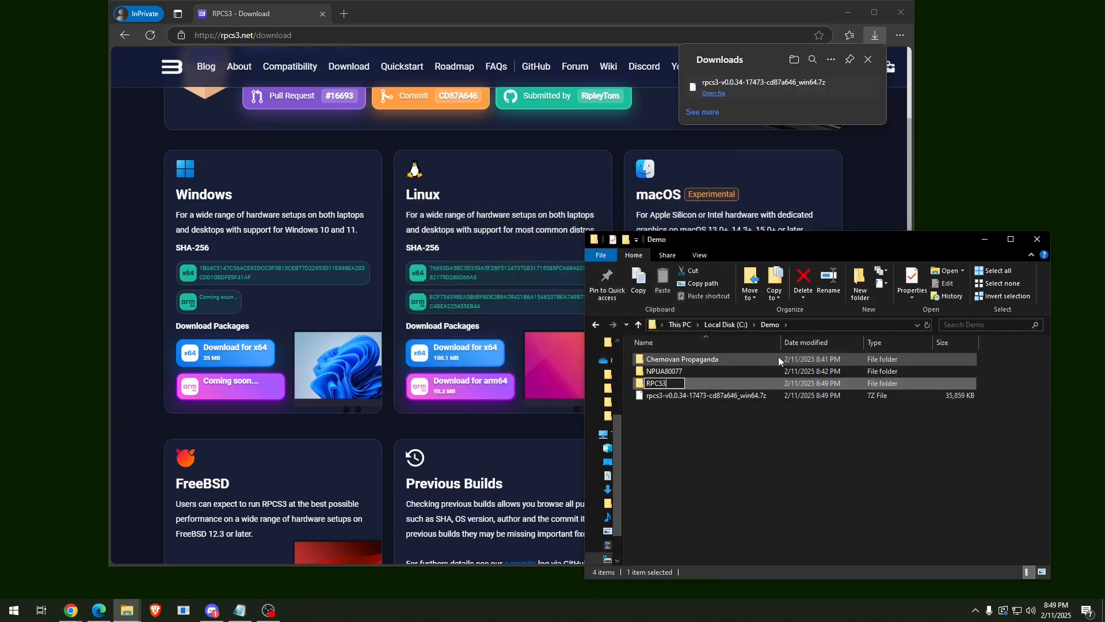
{"action": "key", "text": "Return"}
{"action": "left_click", "coordinate": [753, 430]}
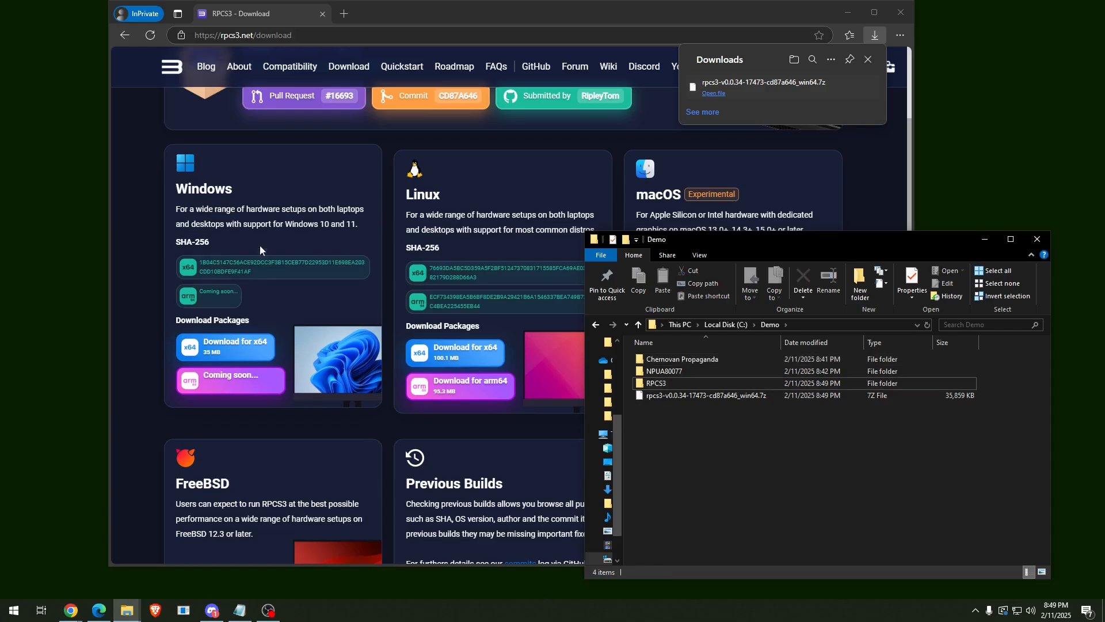
Open the RPCS3 Quickstart guide and scroll down to the PS3 System Software section.
{"action": "left_click", "coordinate": [404, 80]}
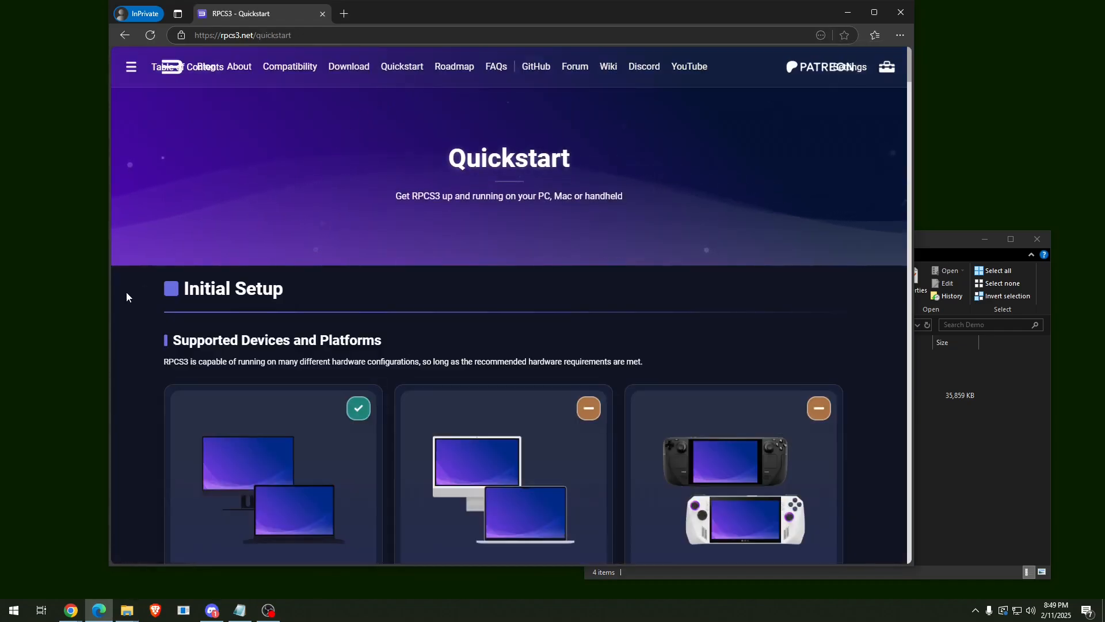
{"action": "scroll", "coordinate": [126, 292], "scroll_direction": "down", "scroll_amount": 9}
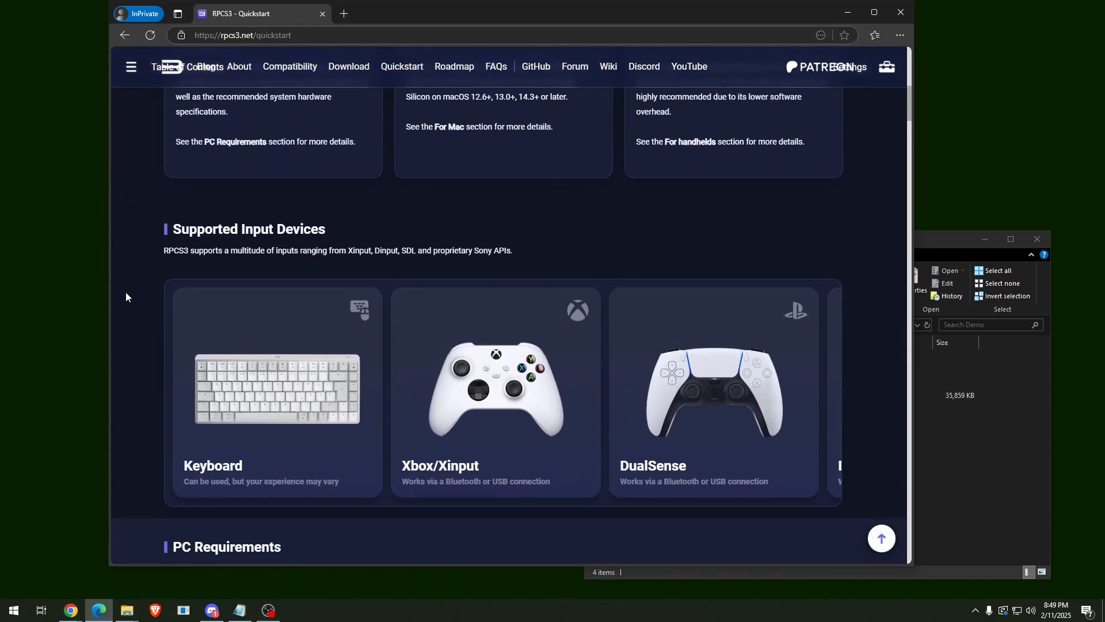
{"action": "scroll", "coordinate": [125, 292], "scroll_direction": "down", "scroll_amount": 12}
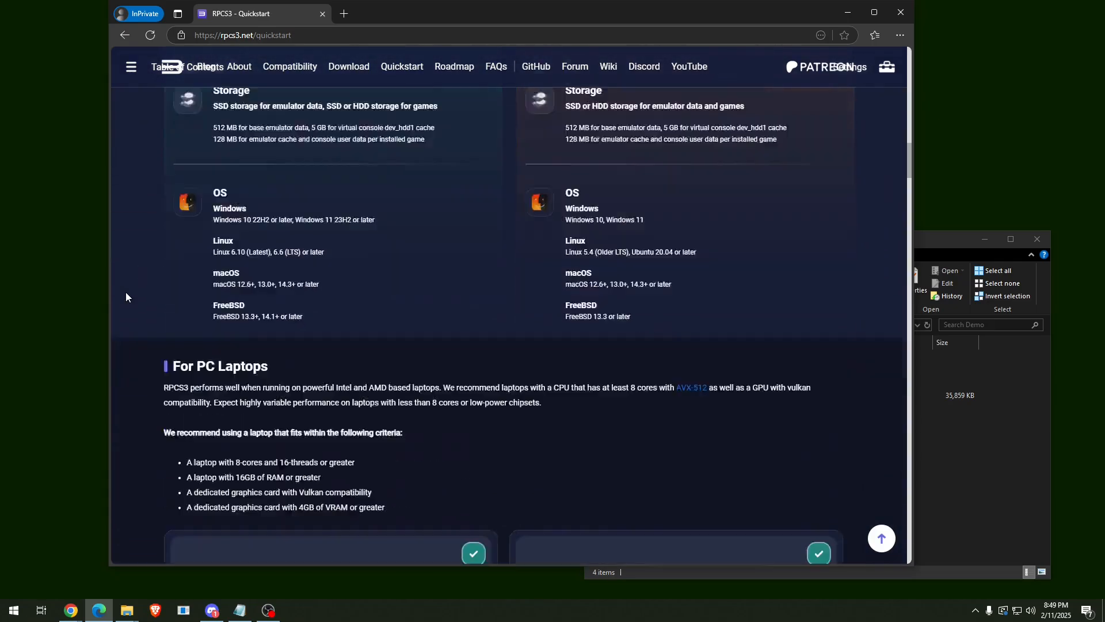
{"action": "scroll", "coordinate": [126, 292], "scroll_direction": "down", "scroll_amount": 15}
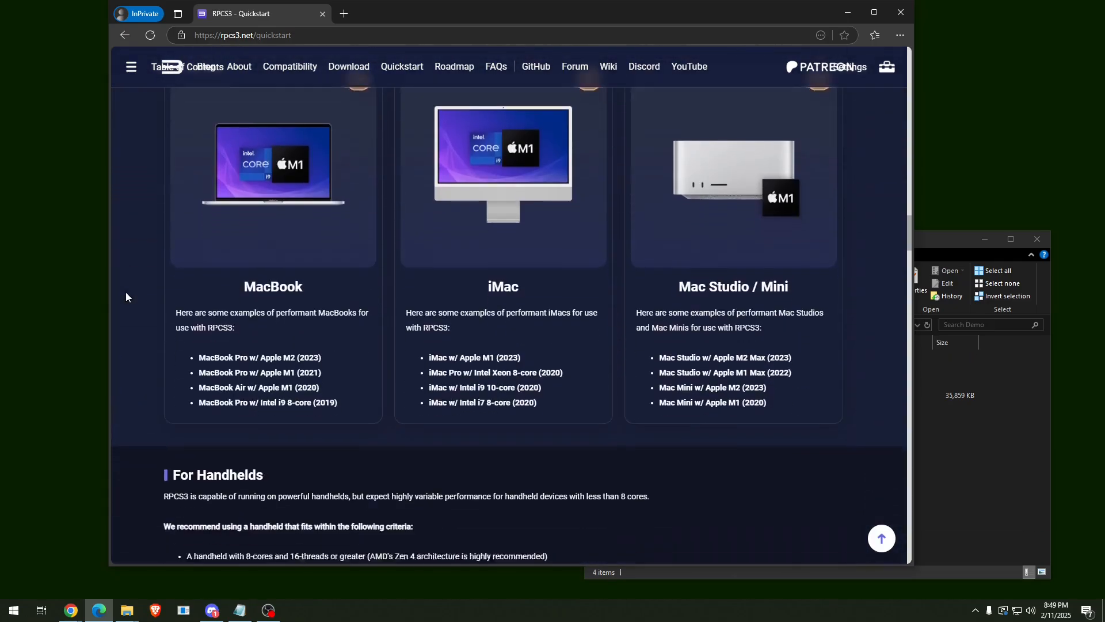
{"action": "scroll", "coordinate": [126, 297], "scroll_direction": "down", "scroll_amount": 15}
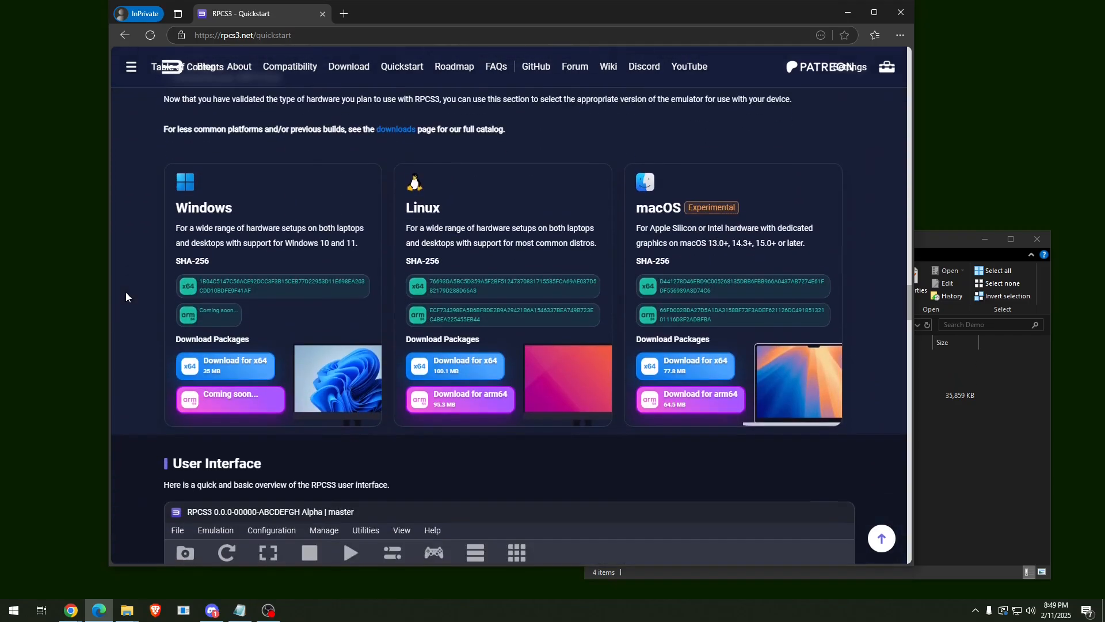
{"action": "scroll", "coordinate": [126, 296], "scroll_direction": "down", "scroll_amount": 15}
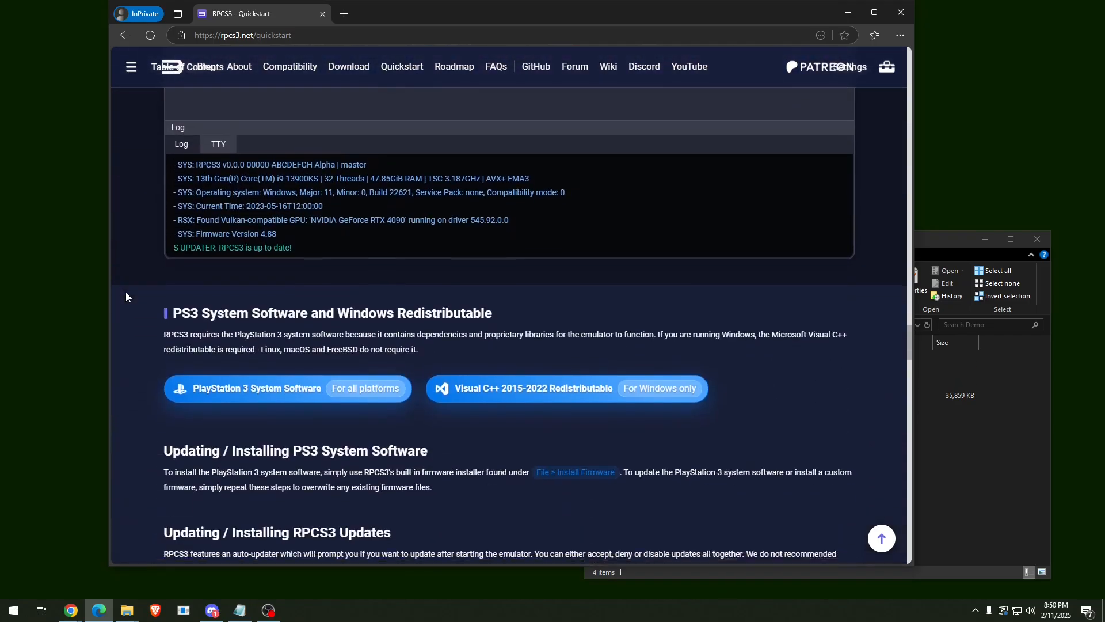
{"action": "scroll", "coordinate": [125, 297], "scroll_direction": "down", "scroll_amount": 1}
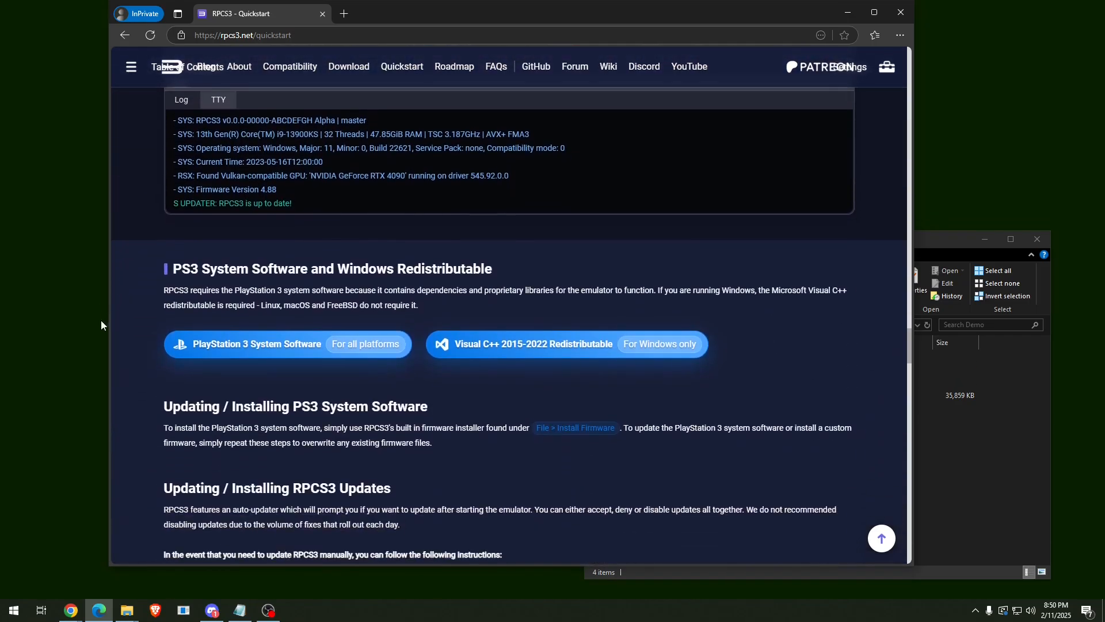
On the PS3 system software page, use 'Save link as' on the PS3UPDAT.PUP update download.
{"action": "left_click", "coordinate": [291, 357]}
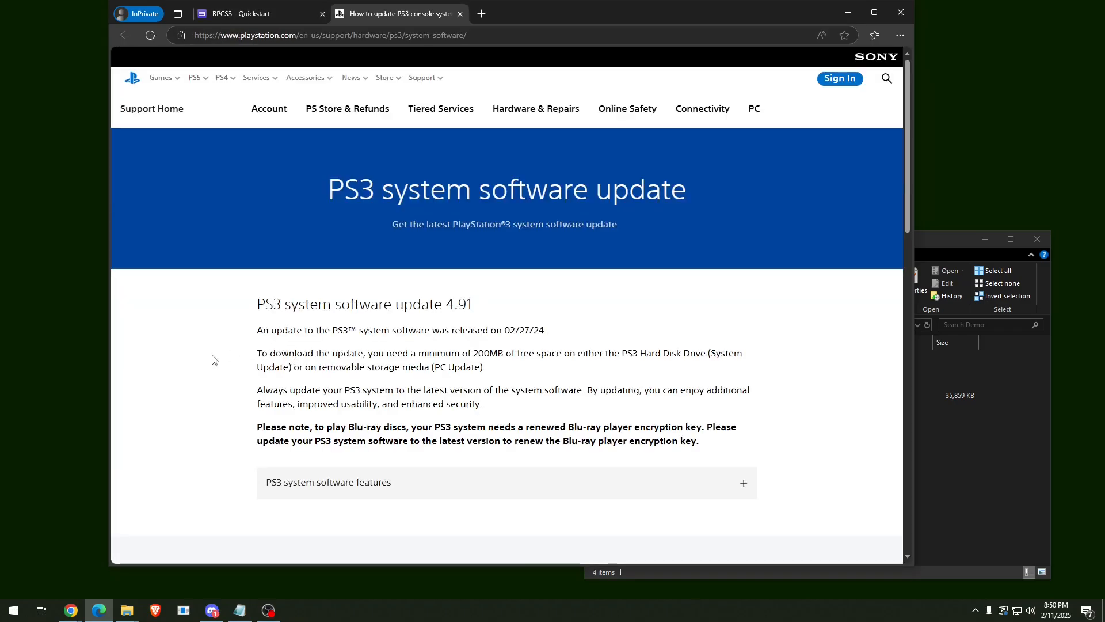
{"action": "scroll", "coordinate": [213, 360], "scroll_direction": "down", "scroll_amount": 6}
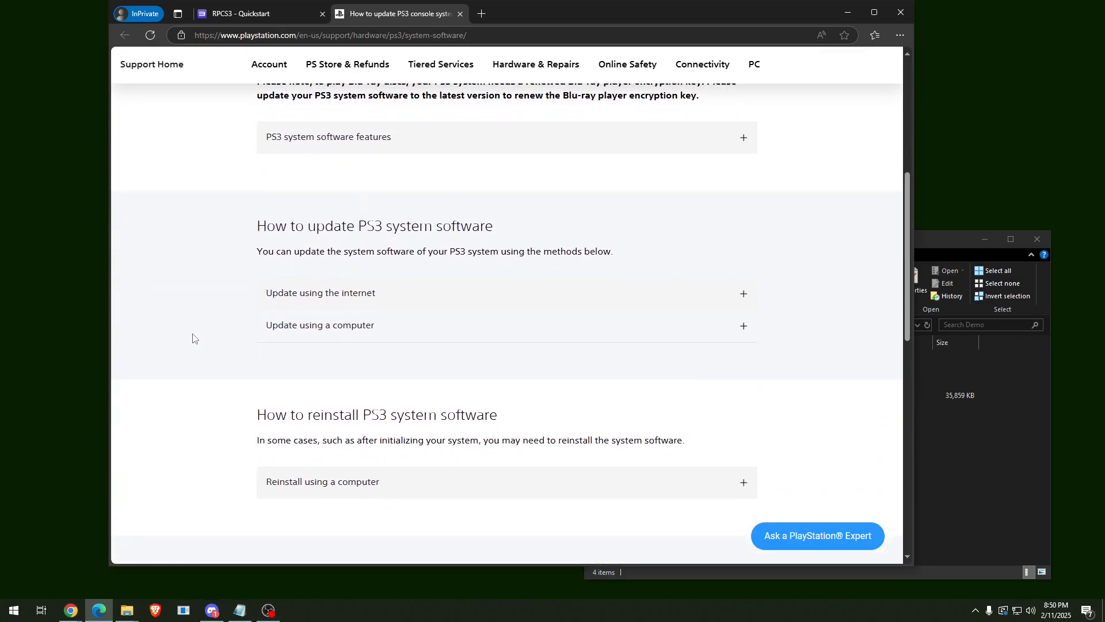
{"action": "left_click", "coordinate": [504, 338]}
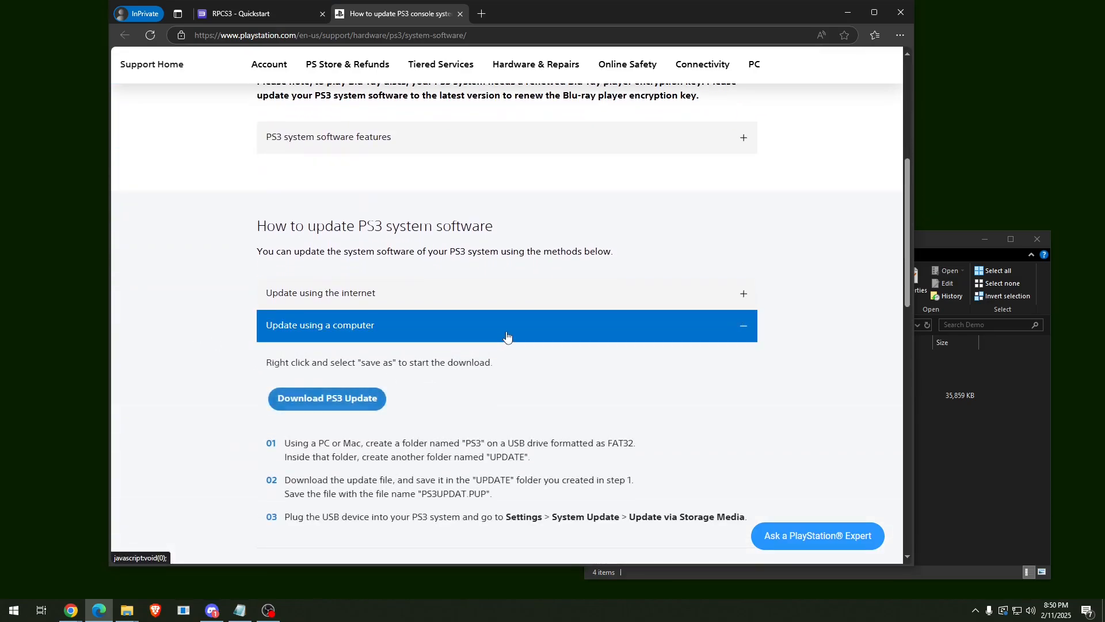
{"action": "right_click", "coordinate": [384, 405]}
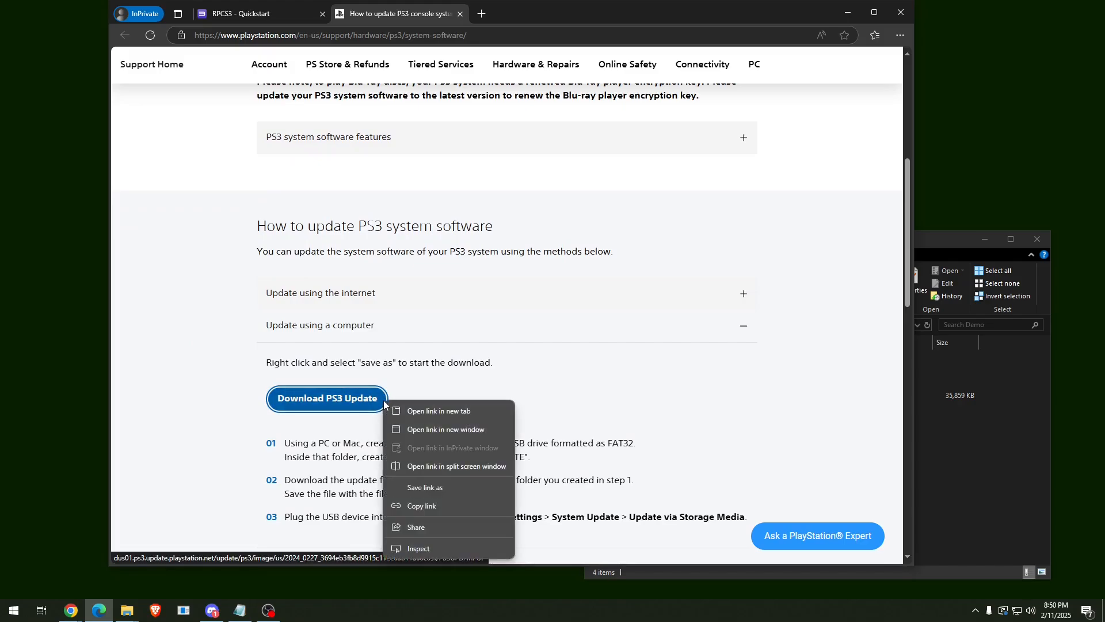
{"action": "left_click", "coordinate": [449, 487]}
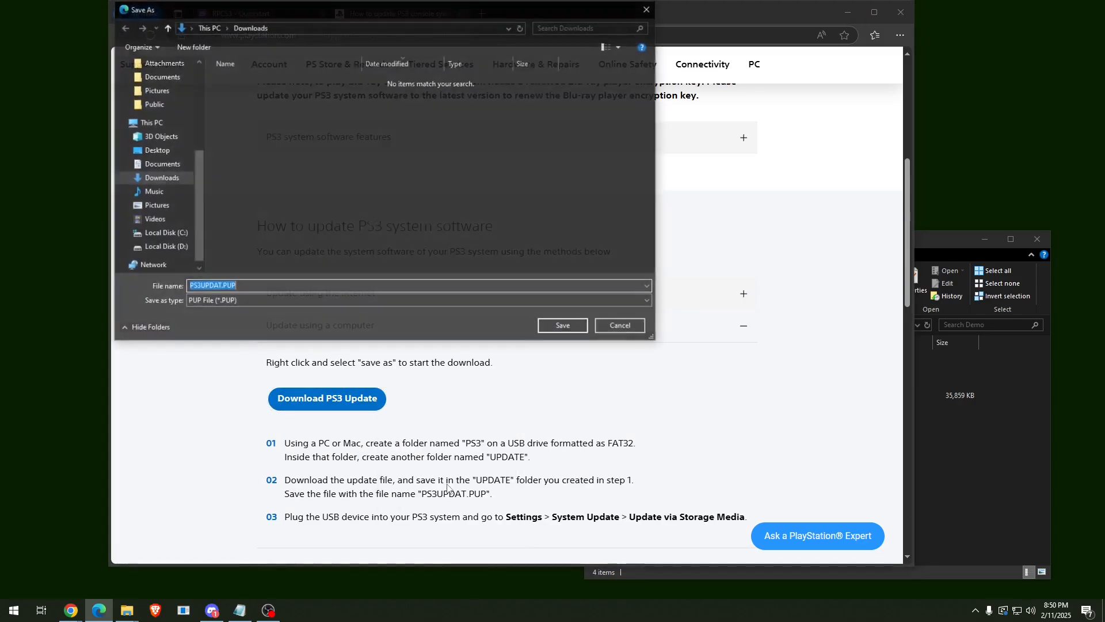
Save PS3UPDAT.PUP into C:\Demo using the path copied from Explorer.
{"action": "left_click", "coordinate": [1016, 465]}
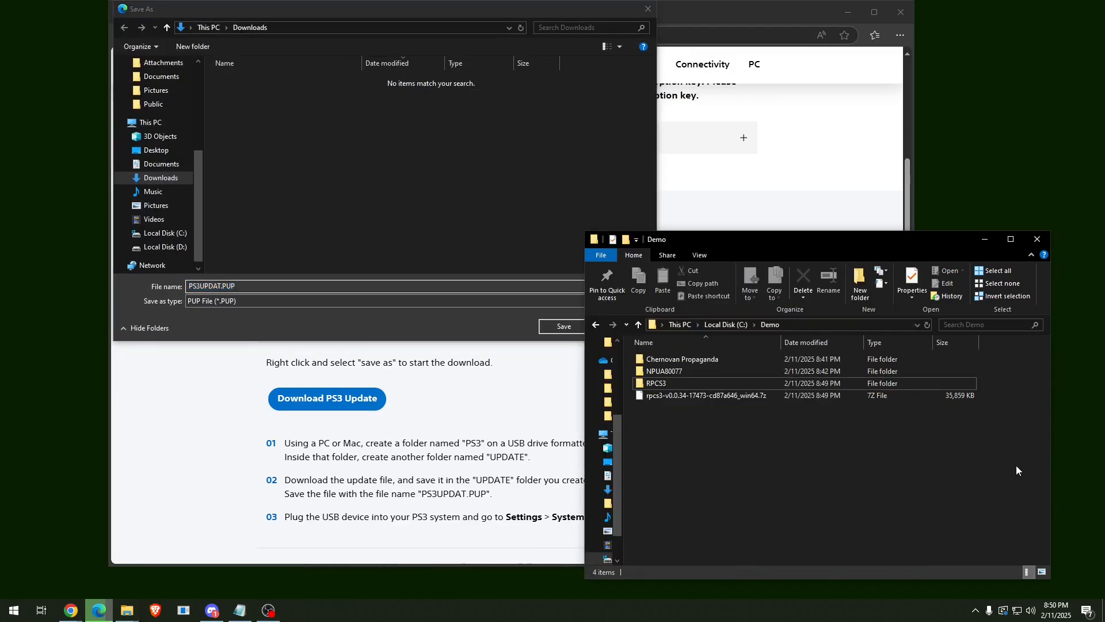
{"action": "left_click", "coordinate": [854, 326]}
{"action": "key", "text": "ctrl+c"}
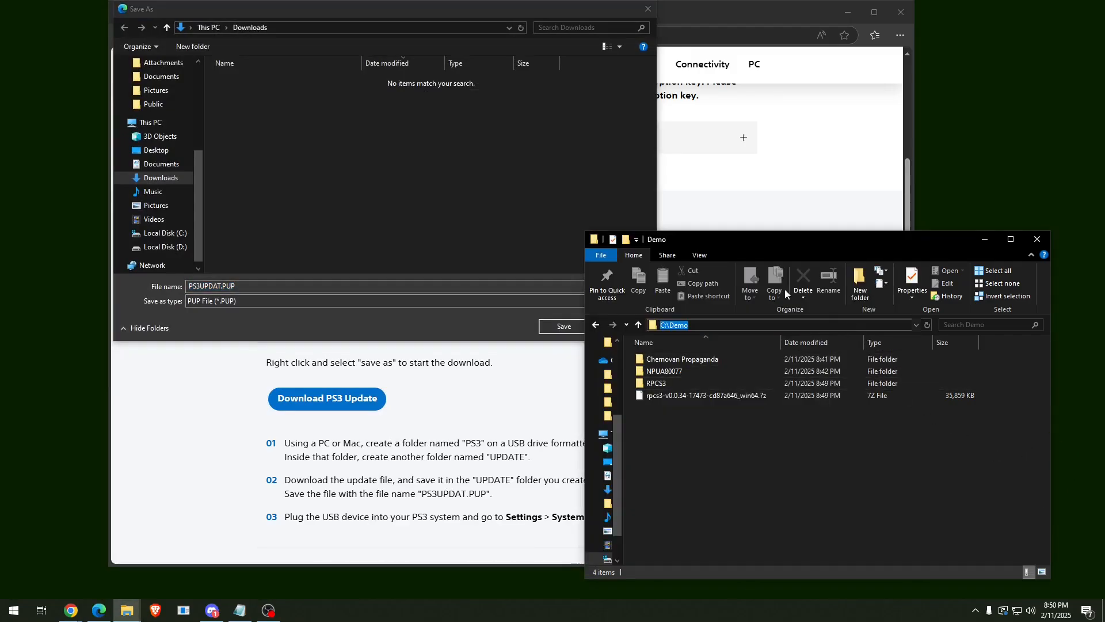
{"action": "left_click", "coordinate": [403, 29]}
{"action": "key", "text": "ctrl+v"}
{"action": "key", "text": "Return"}
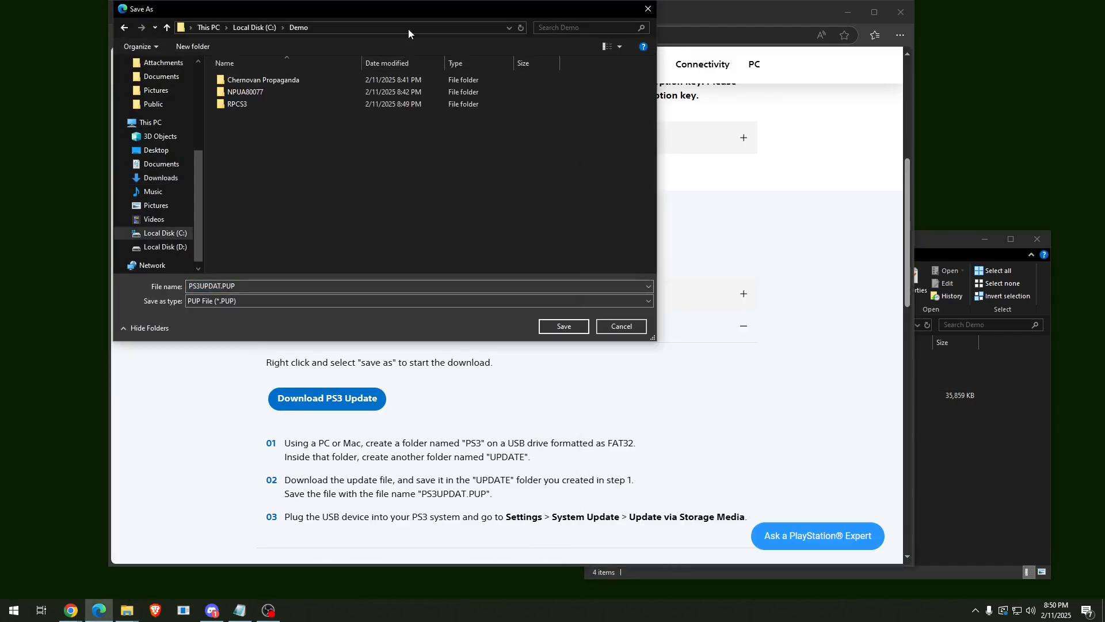
{"action": "left_click", "coordinate": [558, 326]}
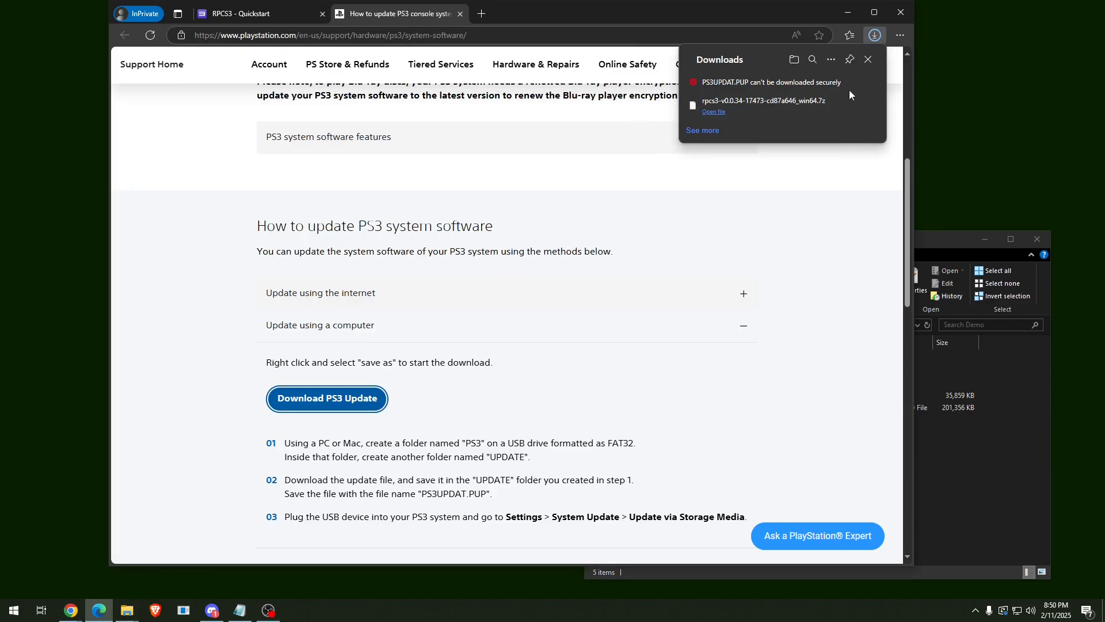
Keep the blocked PS3UPDAT.PUP download anyway.
{"action": "left_click", "coordinate": [864, 84]}
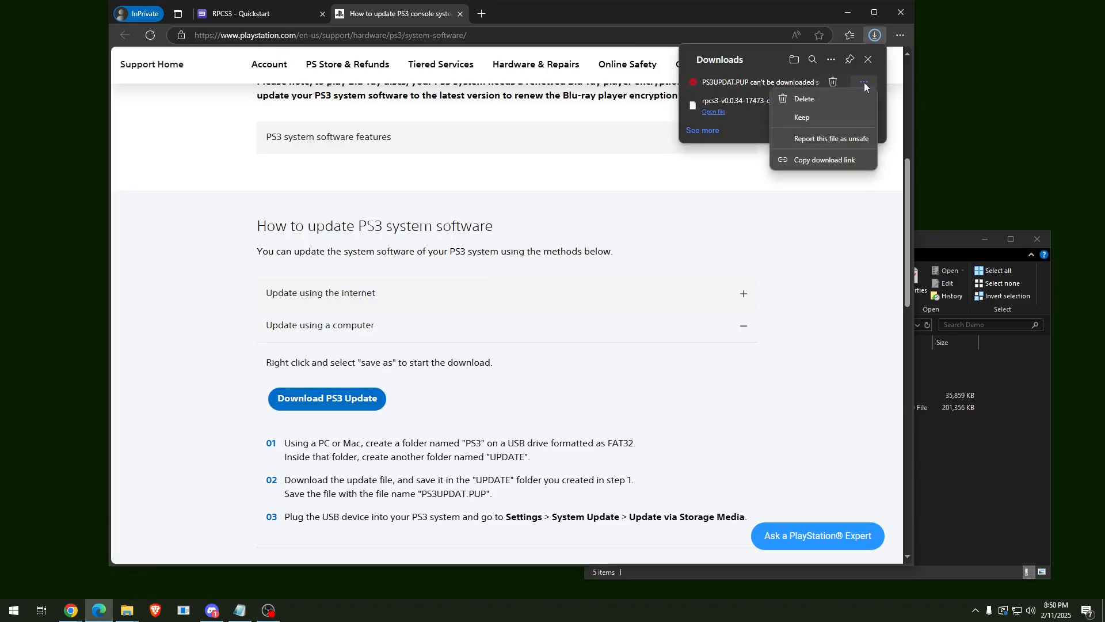
{"action": "left_click", "coordinate": [814, 118]}
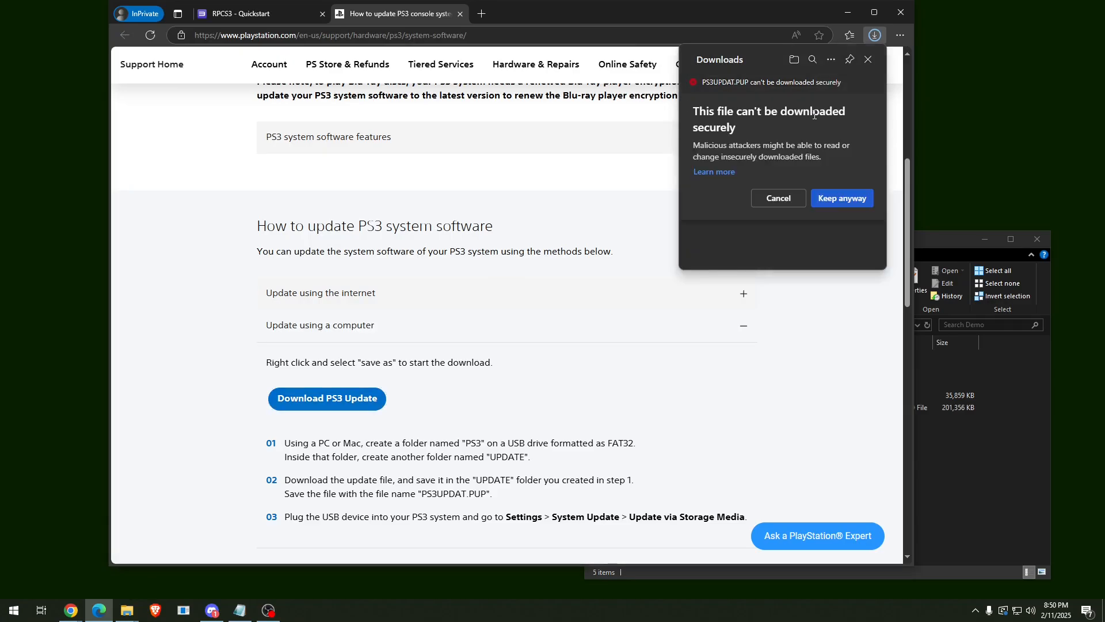
{"action": "left_click", "coordinate": [860, 200]}
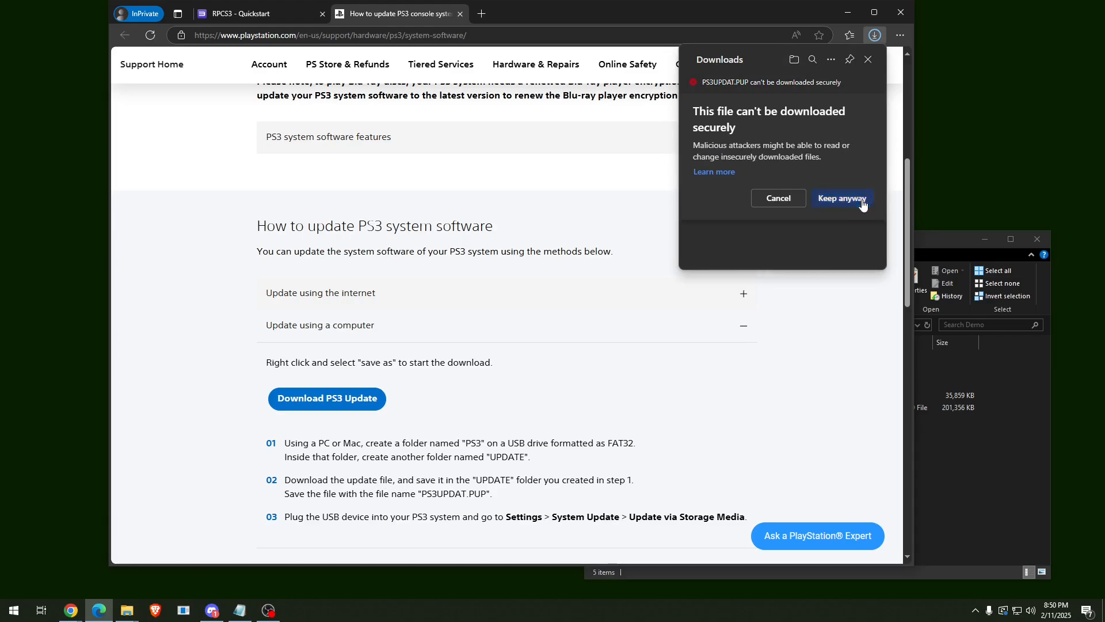
Close the PlayStation support tab and download the Visual C++ 2015-2022 Redistributable.
{"action": "left_click", "coordinate": [967, 432]}
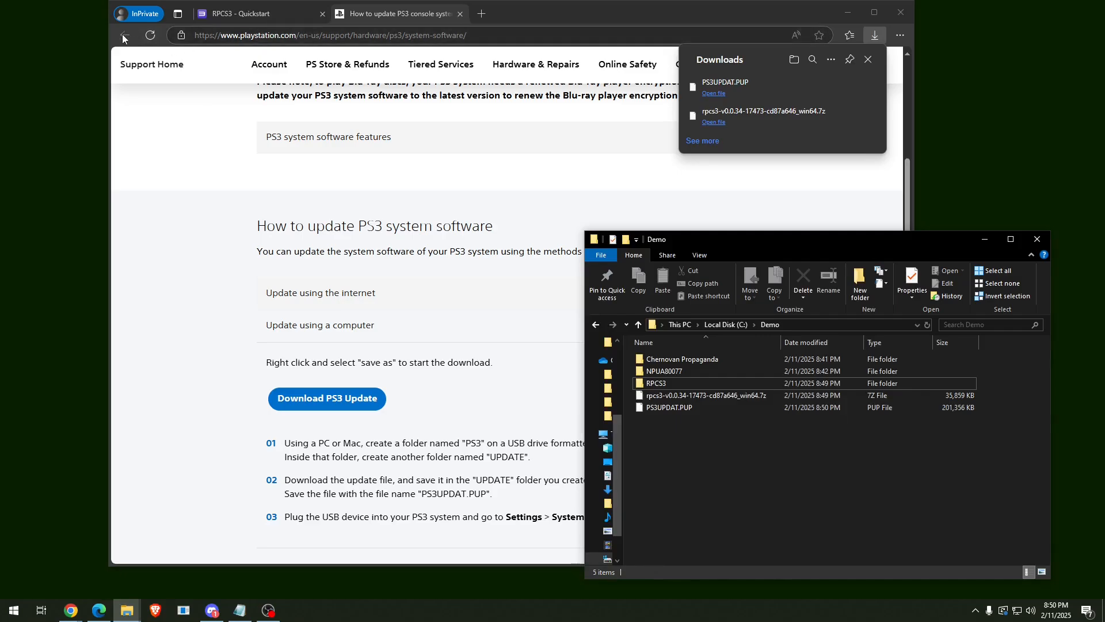
{"action": "left_click", "coordinate": [461, 16]}
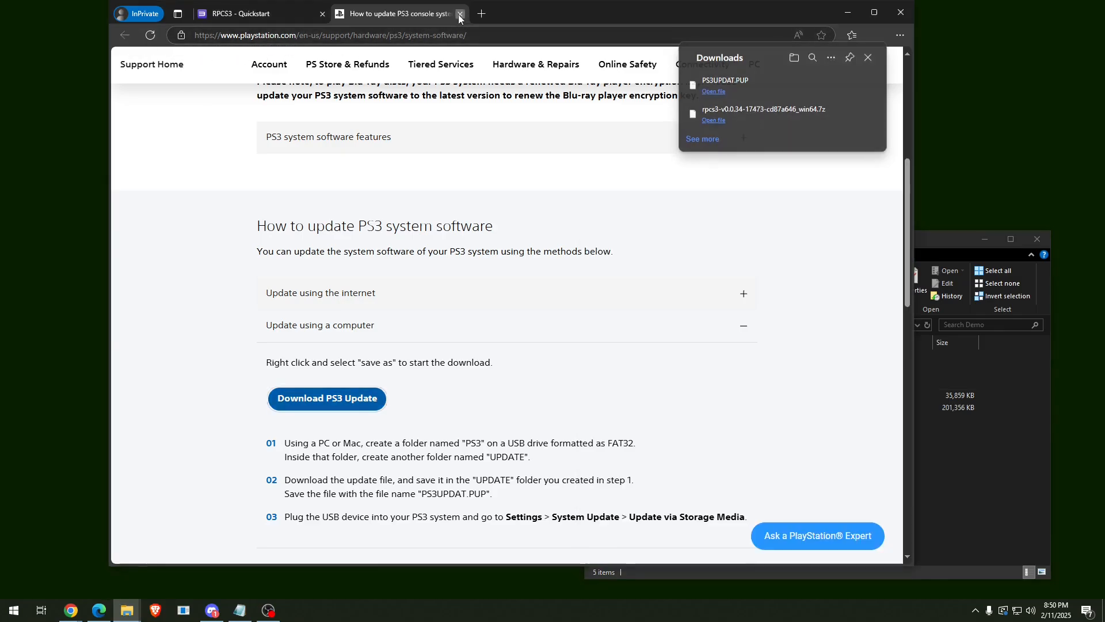
{"action": "left_click", "coordinate": [460, 15]}
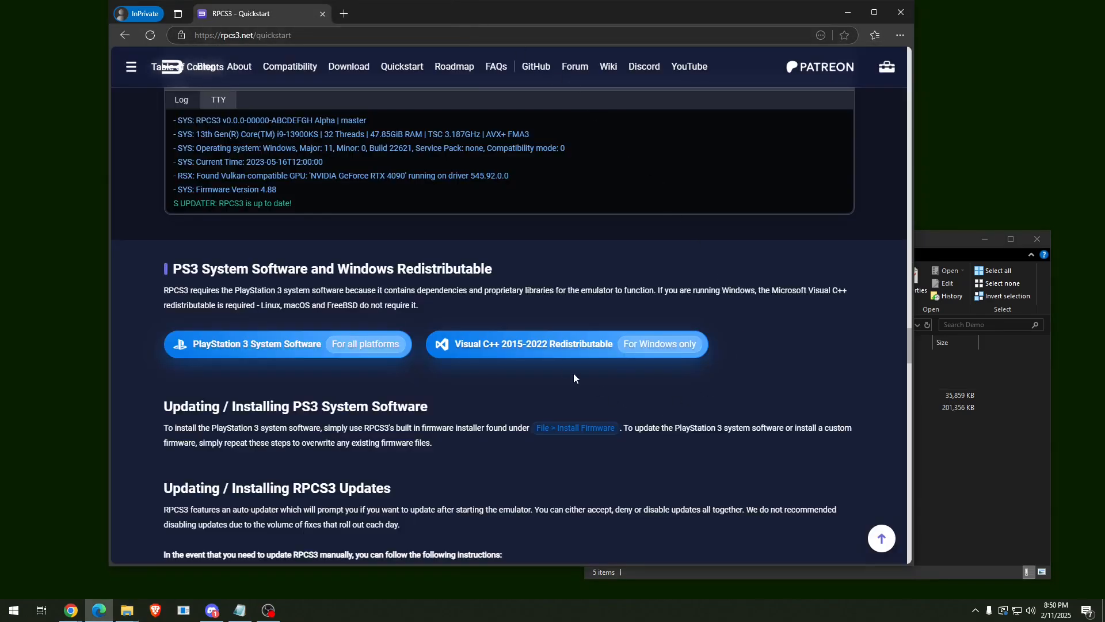
{"action": "left_click", "coordinate": [574, 351]}
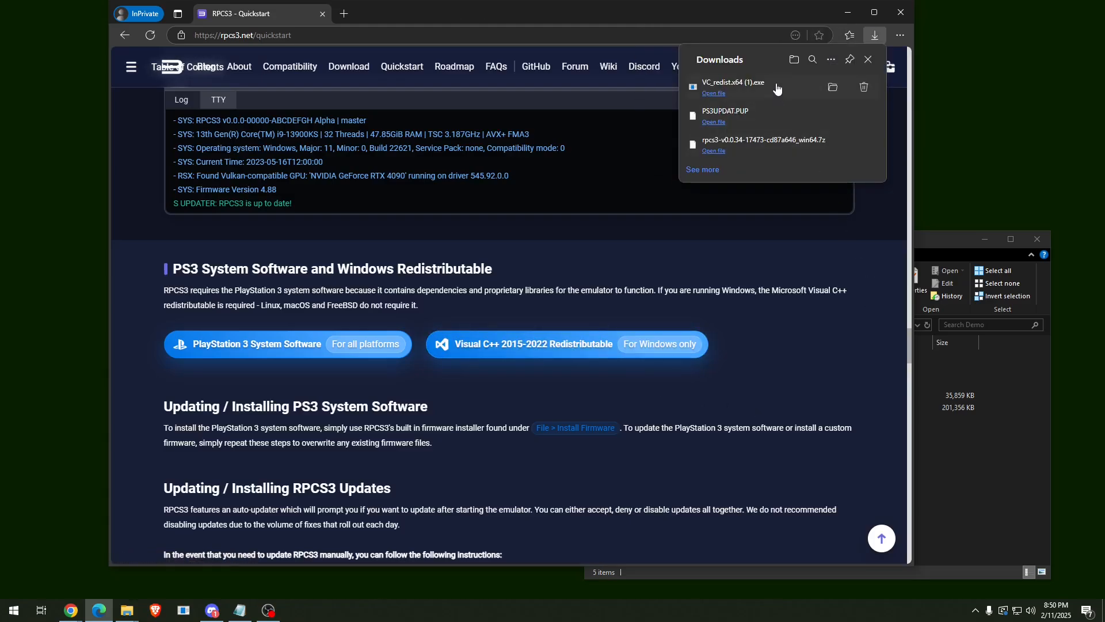
Run VC_redist.x64 (1).exe, accept the license, install the x64 runtime, and close setup.
{"action": "left_click", "coordinate": [780, 90]}
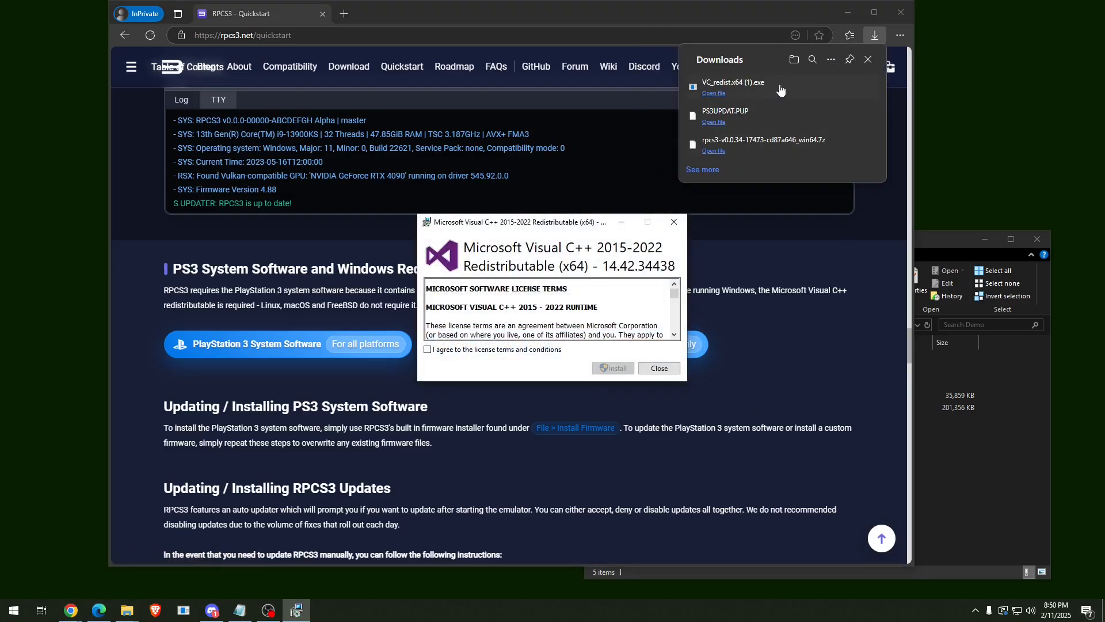
{"action": "left_click", "coordinate": [428, 350]}
{"action": "left_click", "coordinate": [613, 368]}
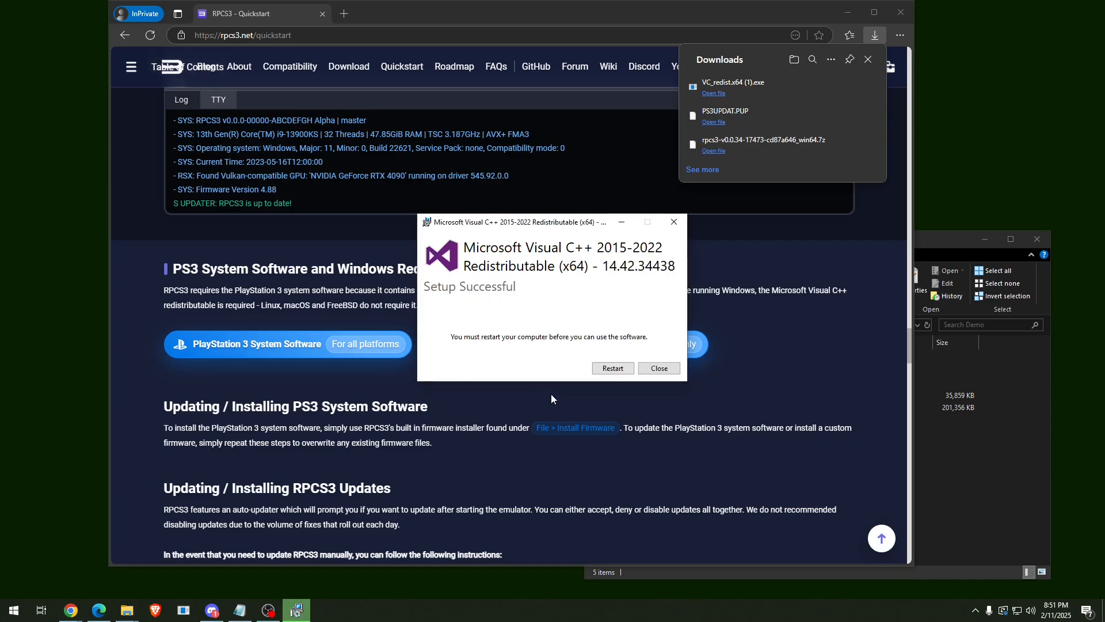
{"action": "left_click", "coordinate": [676, 371]}
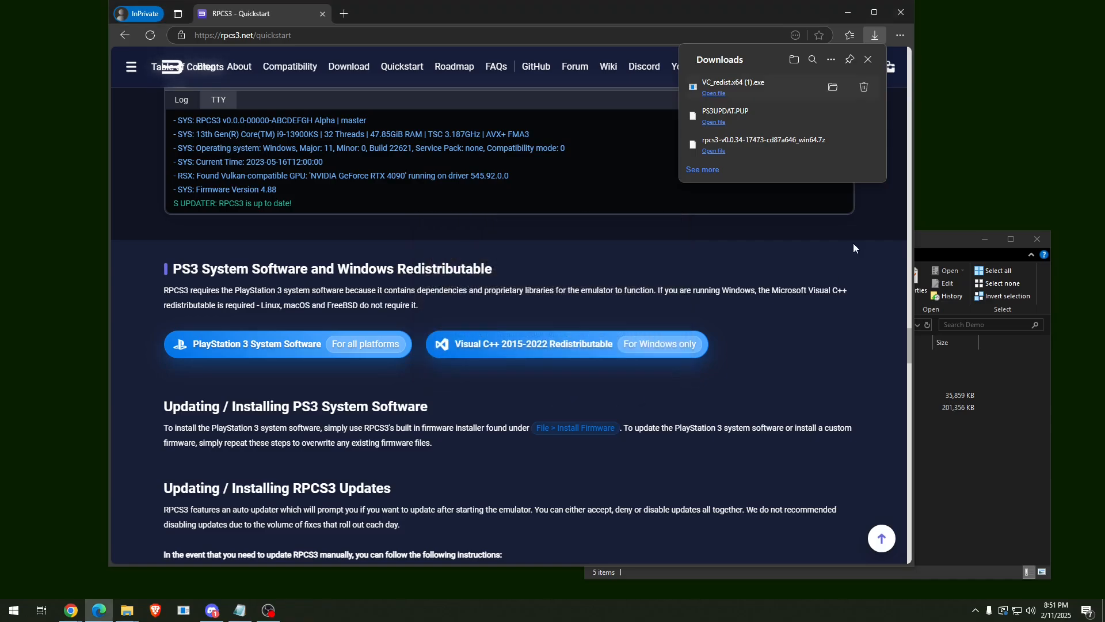
Close Edge, open the RPCS3 folder, and center and enlarge Explorer to show all 23 items.
{"action": "left_click", "coordinate": [903, 11]}
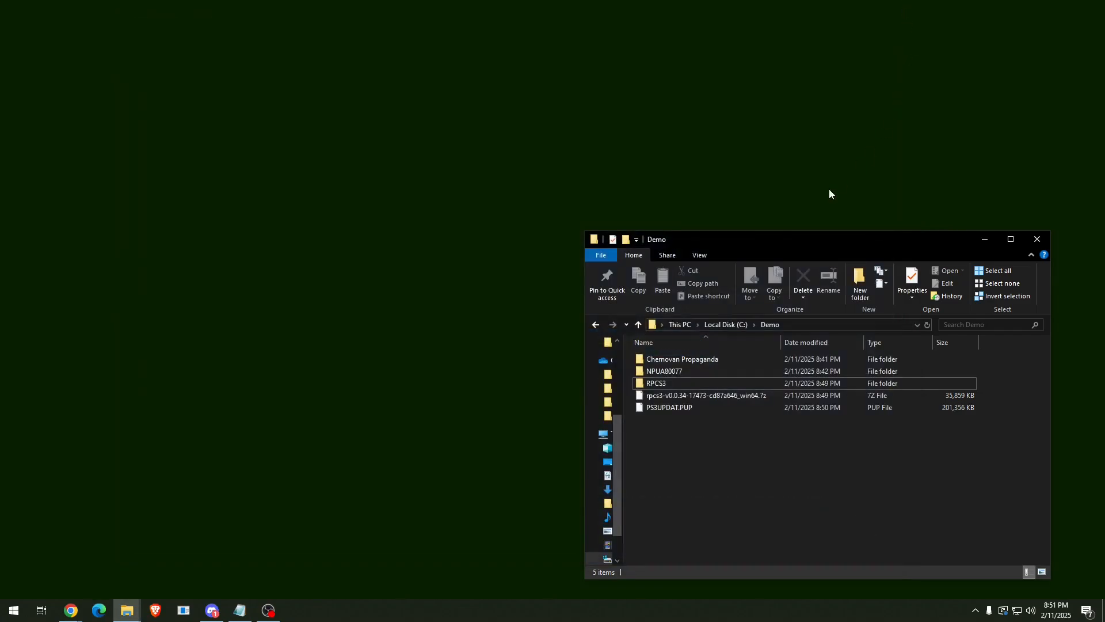
{"action": "double_click", "coordinate": [666, 382]}
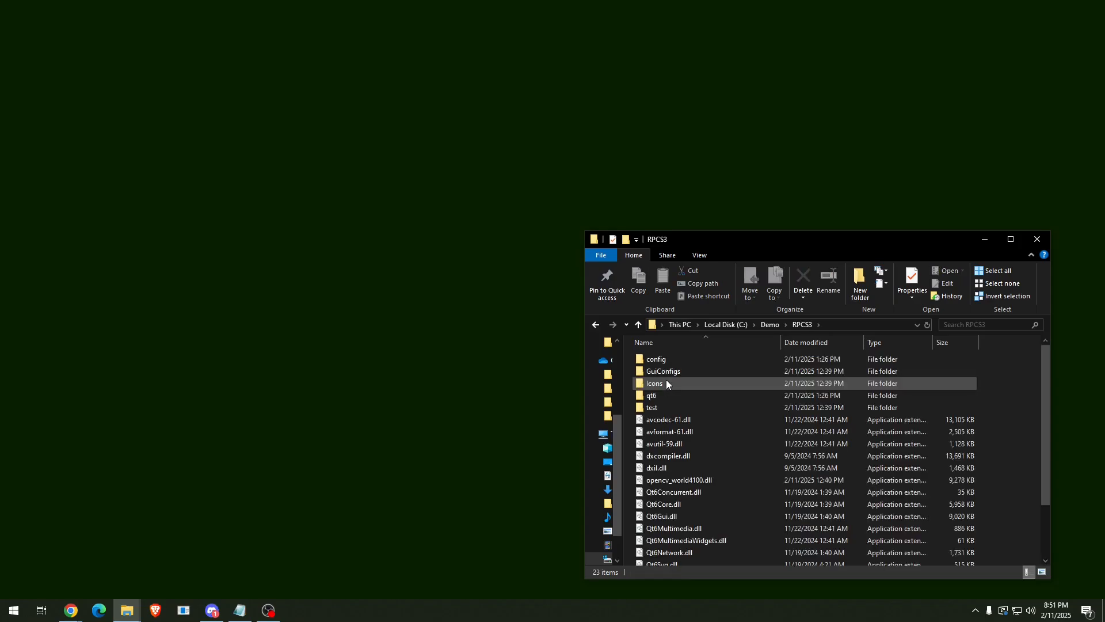
{"action": "left_click_drag", "start_coordinate": [726, 240], "coordinate": [454, 103]}
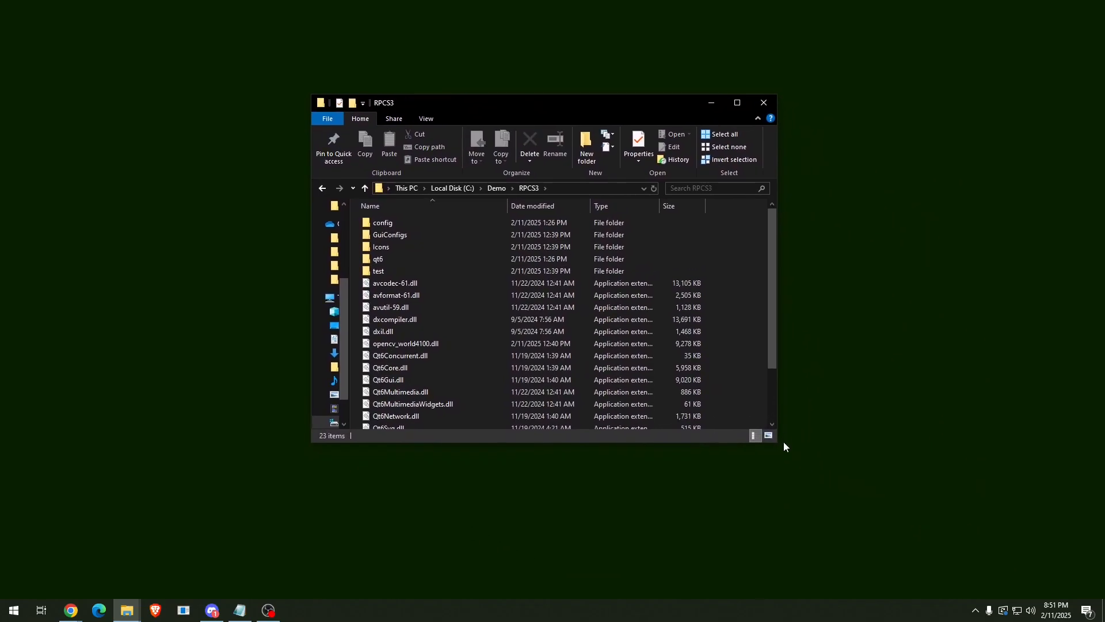
{"action": "left_click_drag", "start_coordinate": [784, 446], "coordinate": [858, 540]}
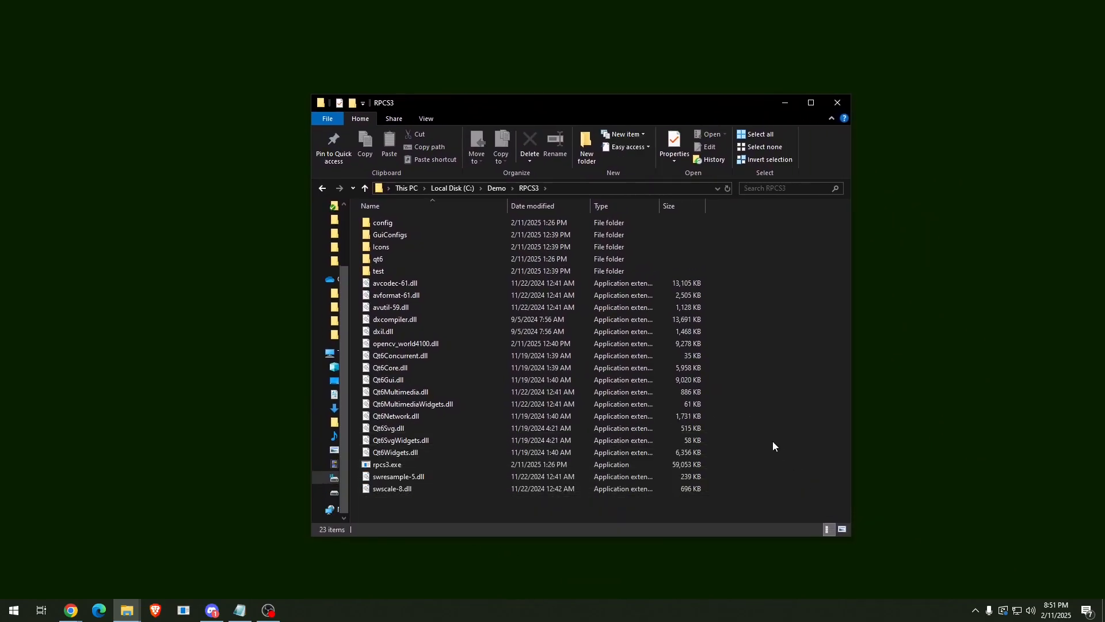
Launch rpcs3.exe, confirm reading the Quickstart guide, continue, and close the Update Available dialog.
{"action": "left_click", "coordinate": [405, 466]}
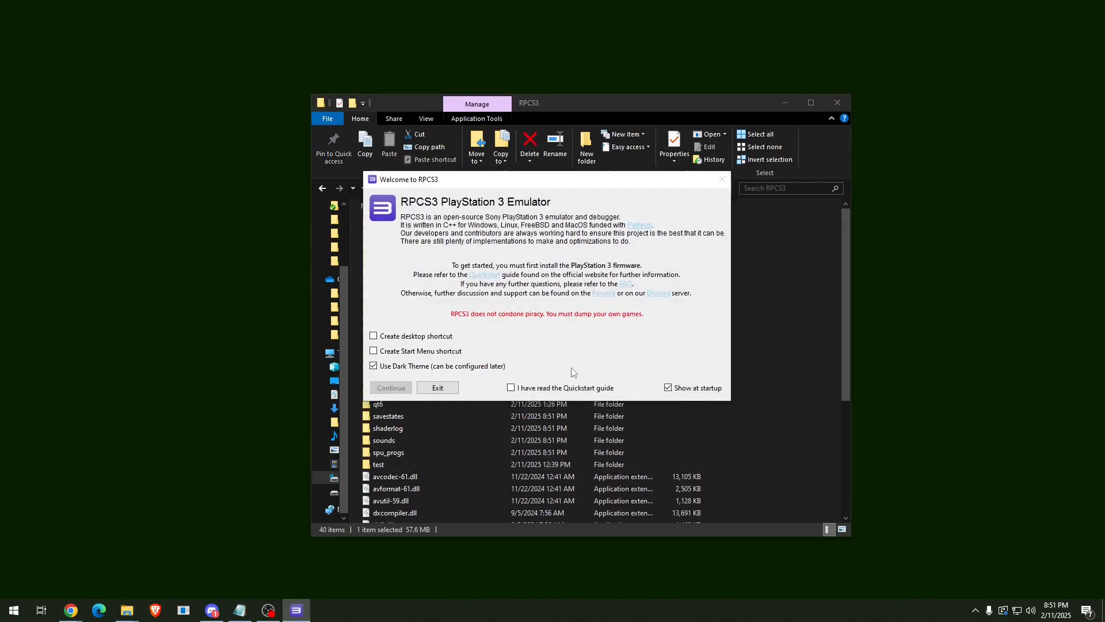
{"action": "left_click", "coordinate": [512, 388]}
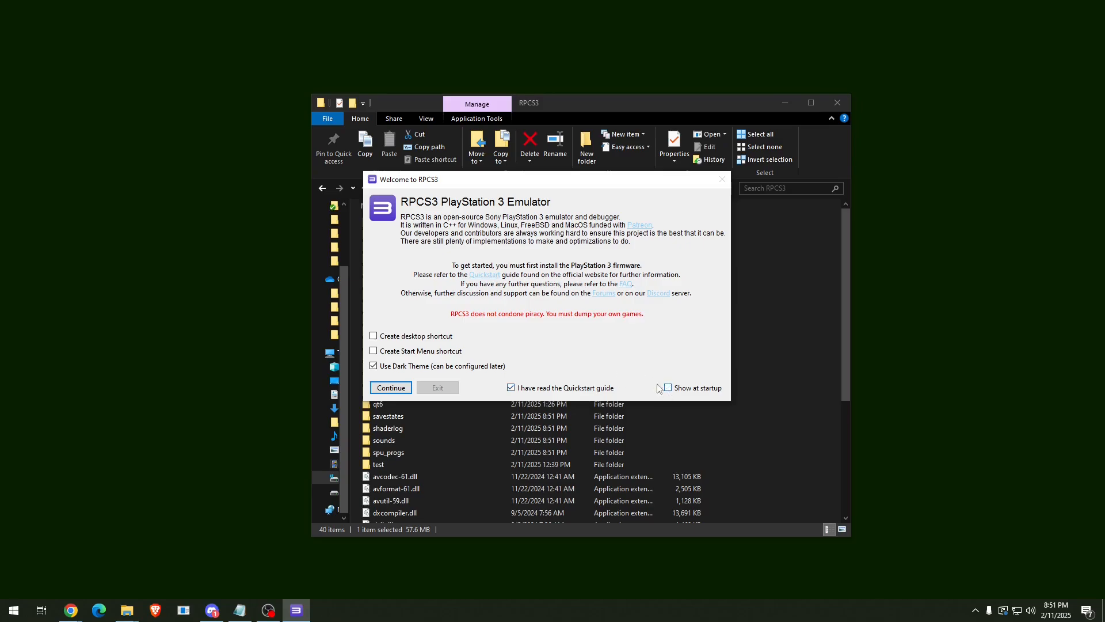
{"action": "left_click", "coordinate": [403, 389]}
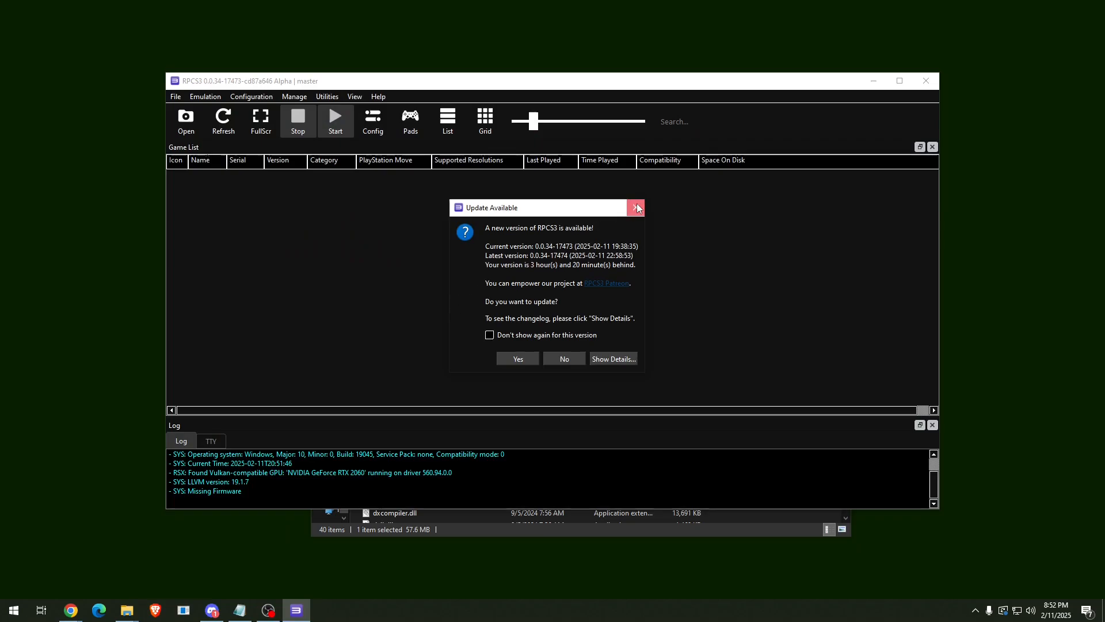
{"action": "left_click", "coordinate": [637, 208]}
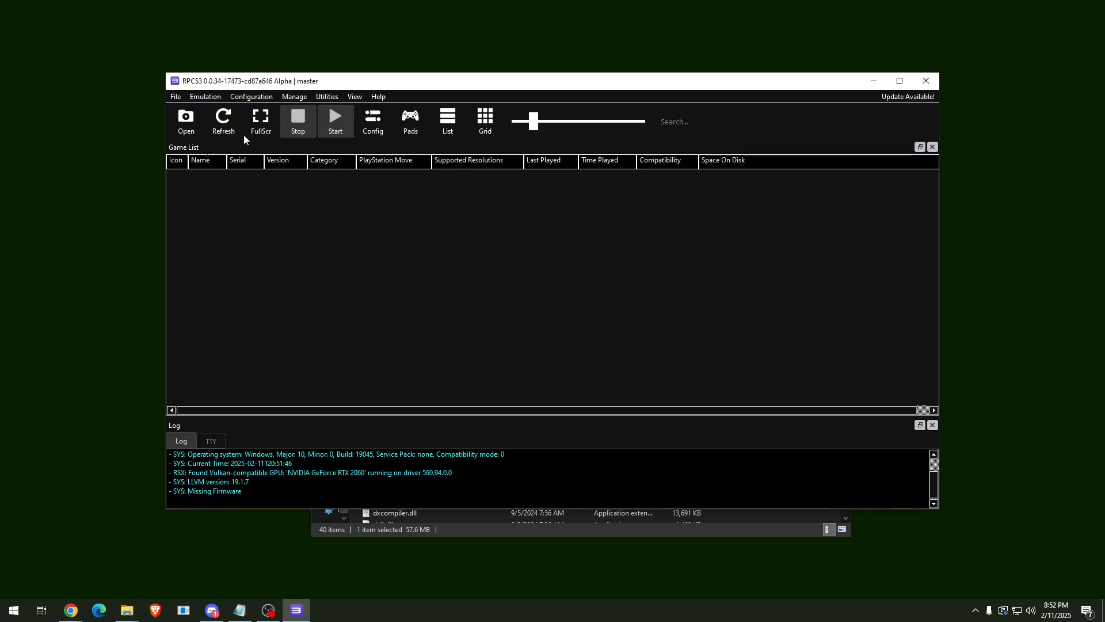
Install the PS3 firmware from PS3UPDAT.PUP in the Demo folder and acknowledge the success message.
{"action": "left_click", "coordinate": [178, 99]}
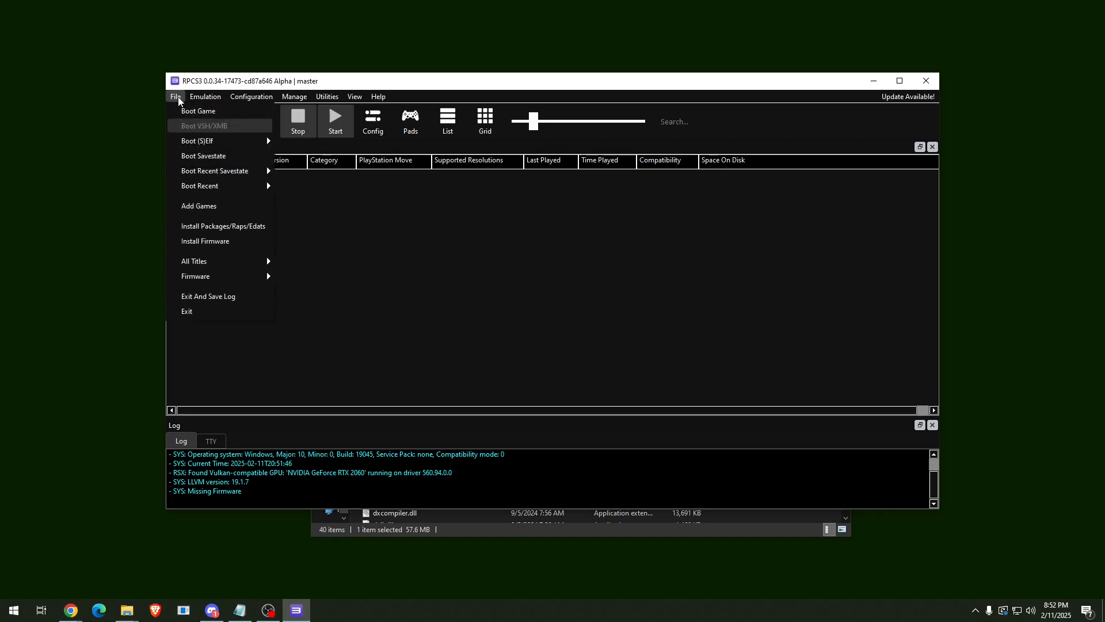
{"action": "left_click", "coordinate": [248, 241]}
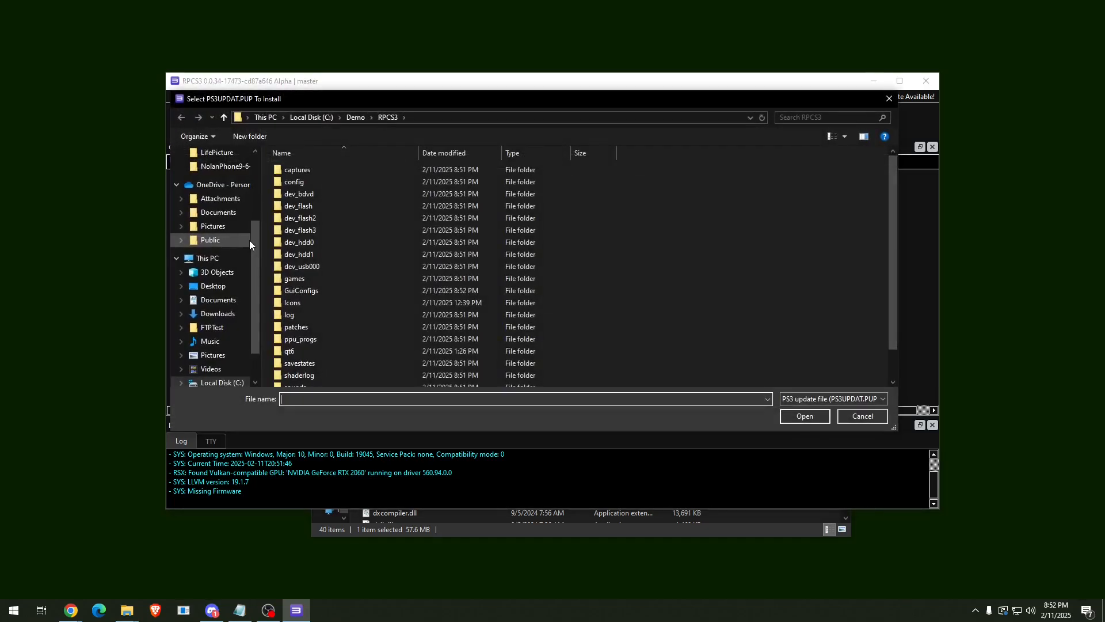
{"action": "left_click", "coordinate": [356, 118]}
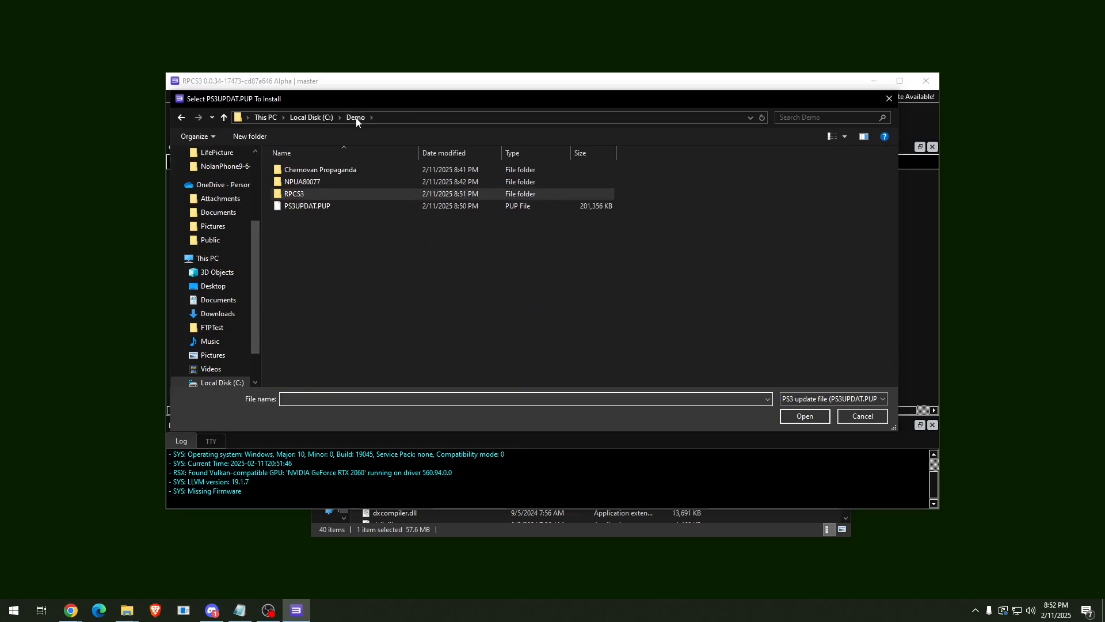
{"action": "left_click", "coordinate": [341, 209]}
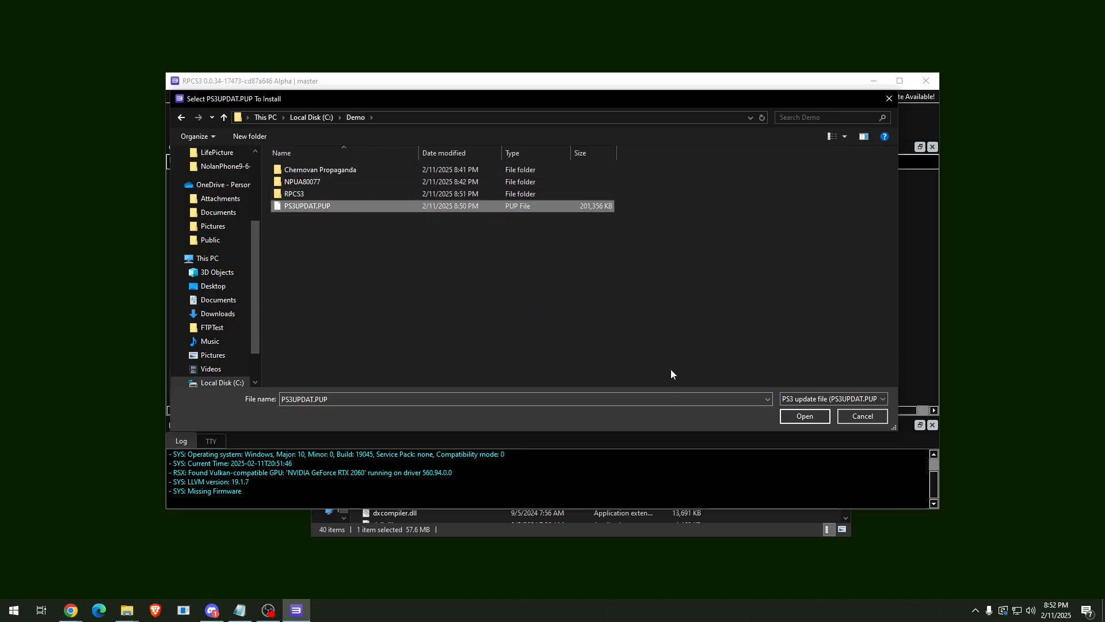
{"action": "left_click", "coordinate": [797, 416]}
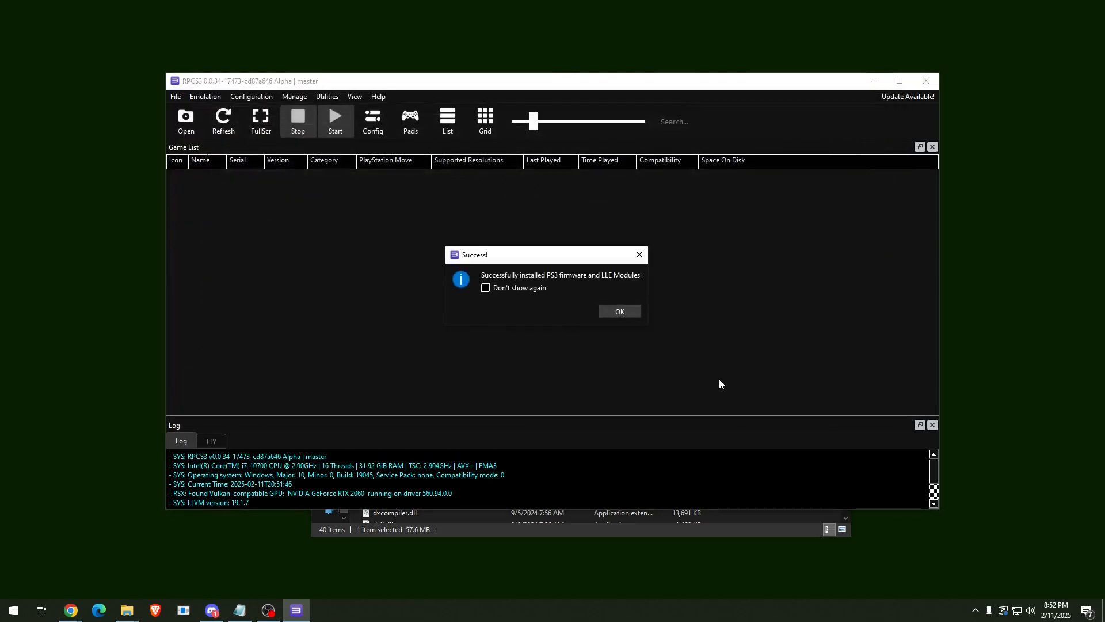
{"action": "left_click", "coordinate": [628, 312]}
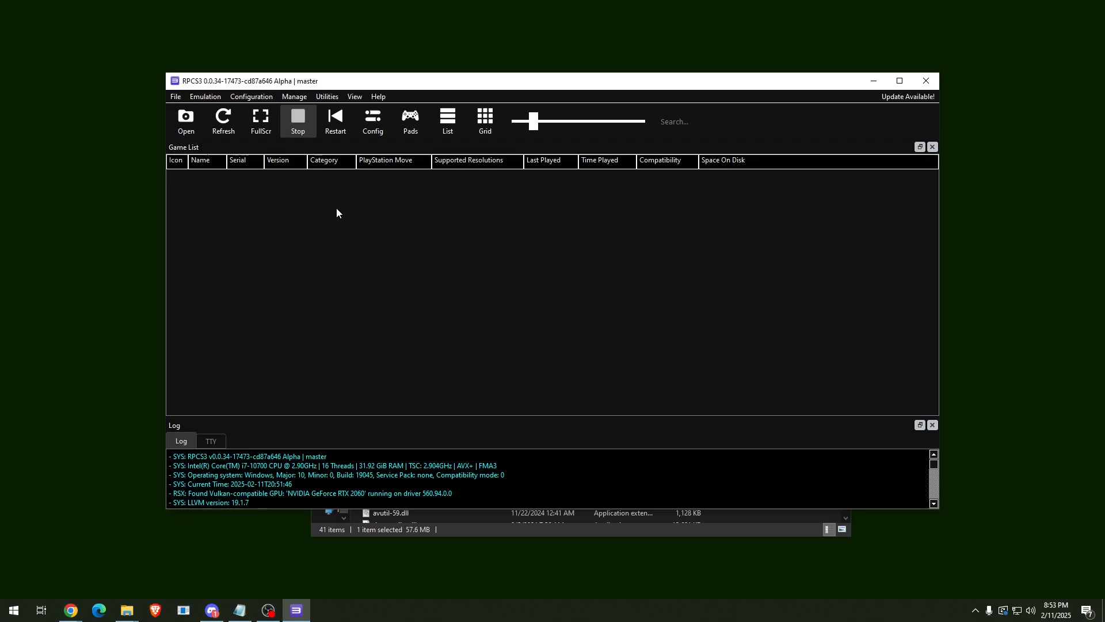
Batch-install all five Warhawk game, DLC and update packages from the NPUA80077 folder.
{"action": "left_click", "coordinate": [177, 99]}
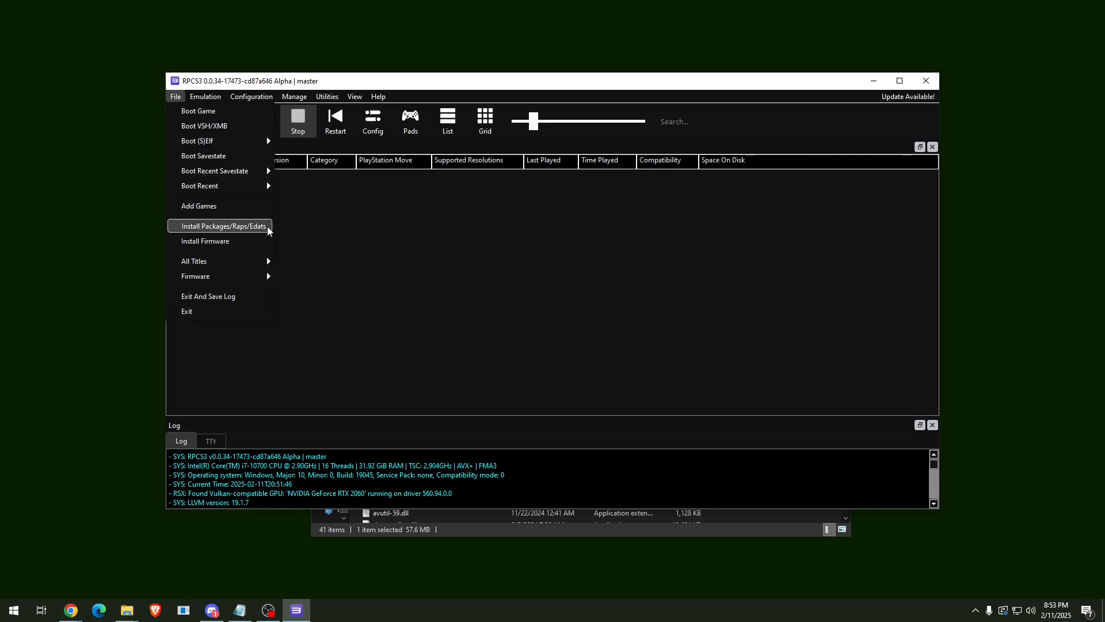
{"action": "left_click", "coordinate": [267, 226]}
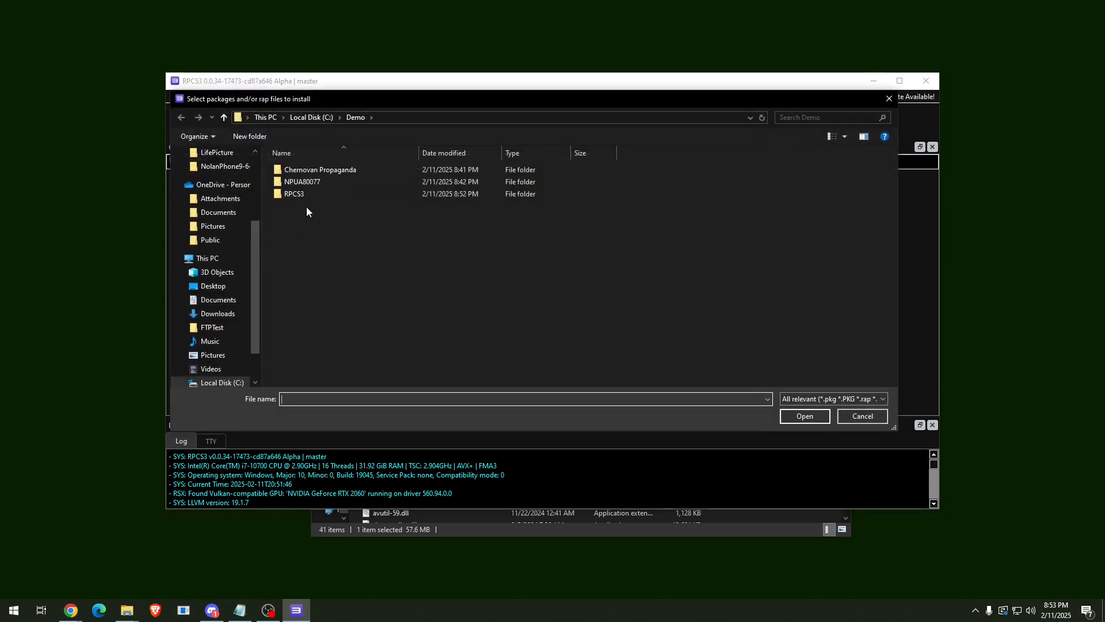
{"action": "double_click", "coordinate": [327, 181]}
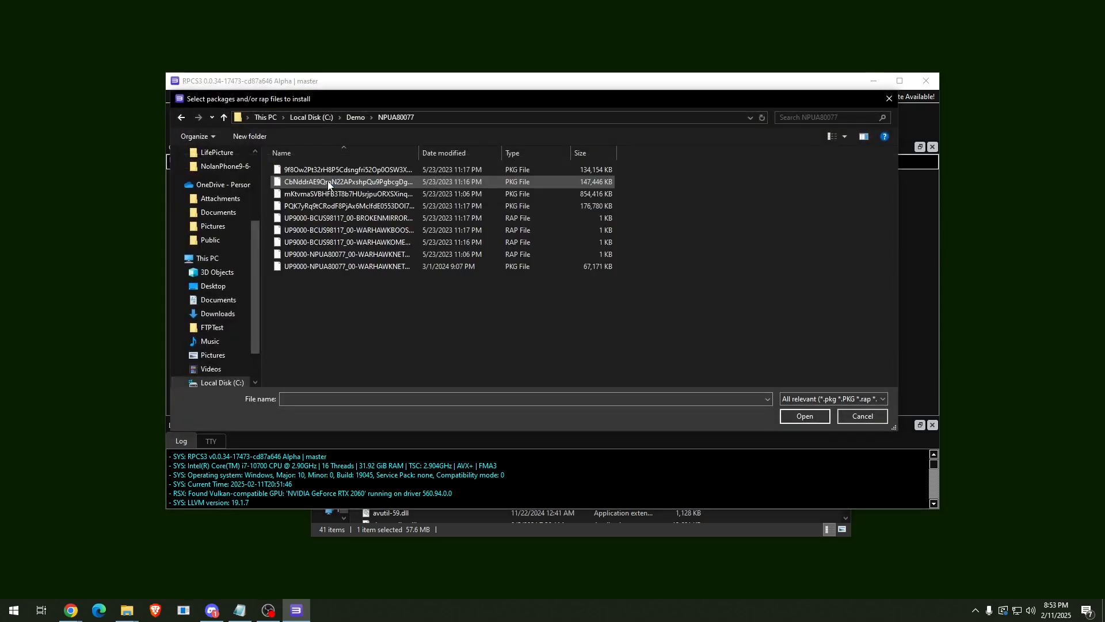
{"action": "left_click", "coordinate": [333, 172]}
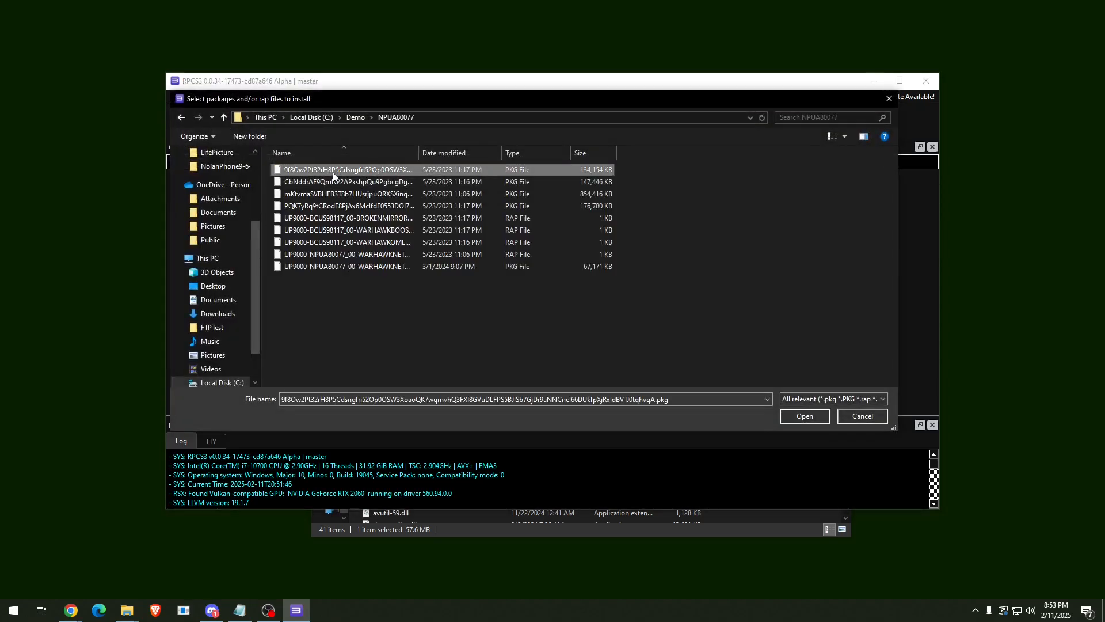
{"action": "left_click", "coordinate": [376, 268], "text": "shift"}
{"action": "left_click", "coordinate": [805, 417]}
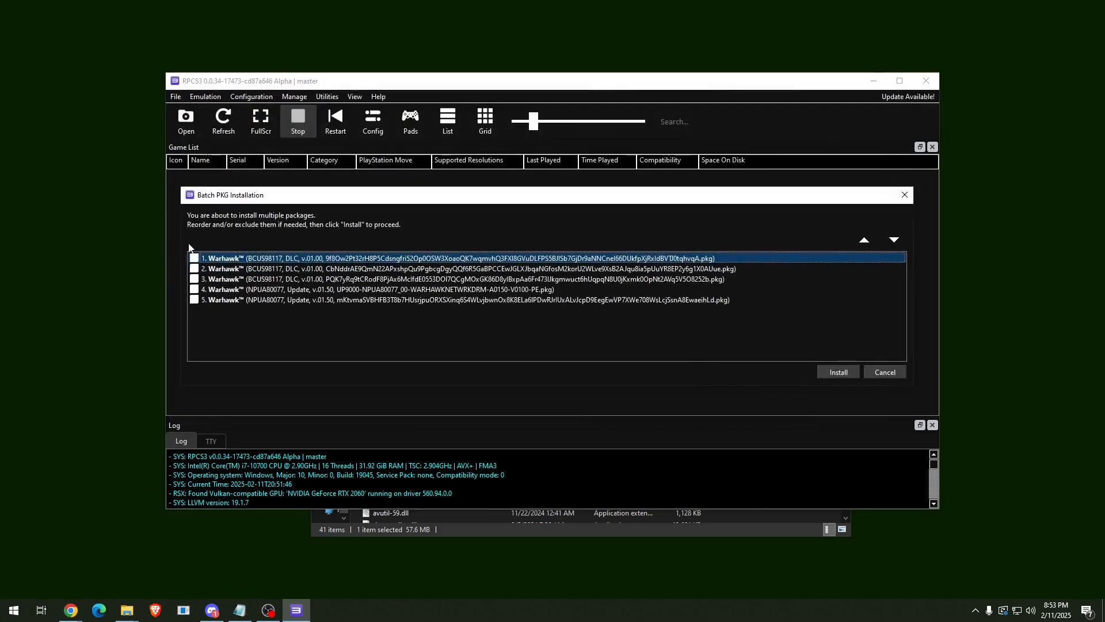
{"action": "left_click", "coordinate": [825, 375]}
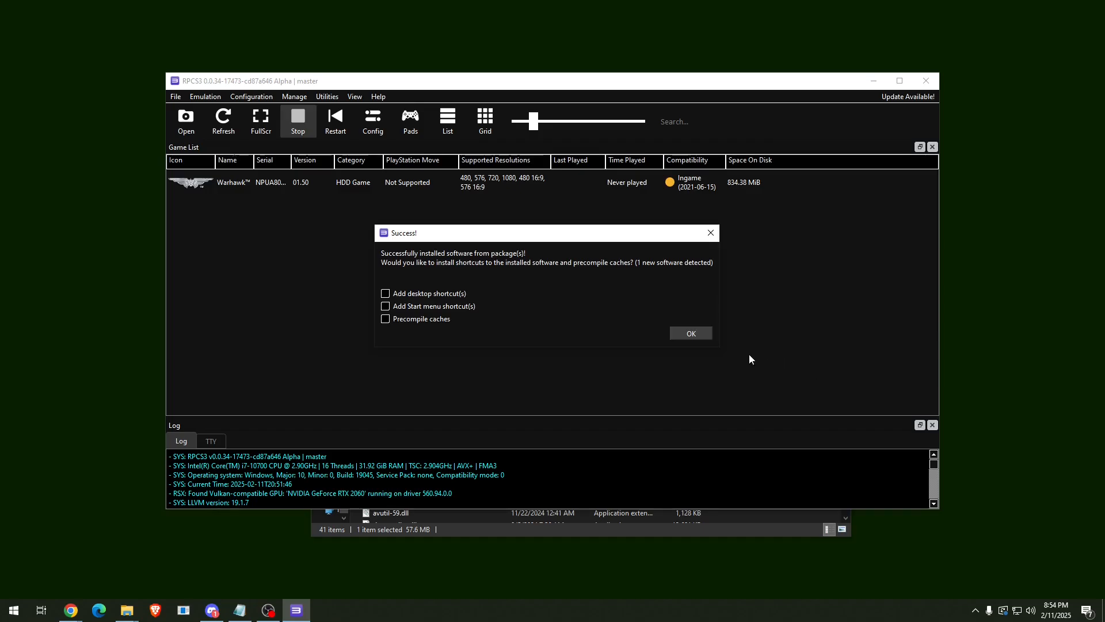
{"action": "left_click", "coordinate": [703, 335]}
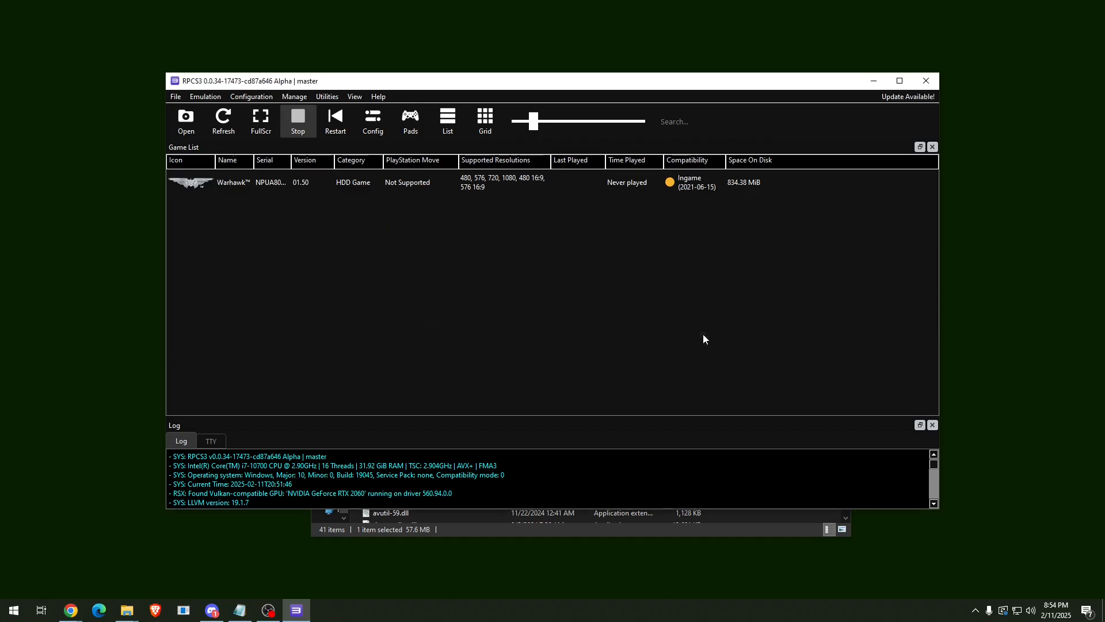
Create a custom configuration for Warhawk from the global settings.
{"action": "left_click", "coordinate": [445, 188]}
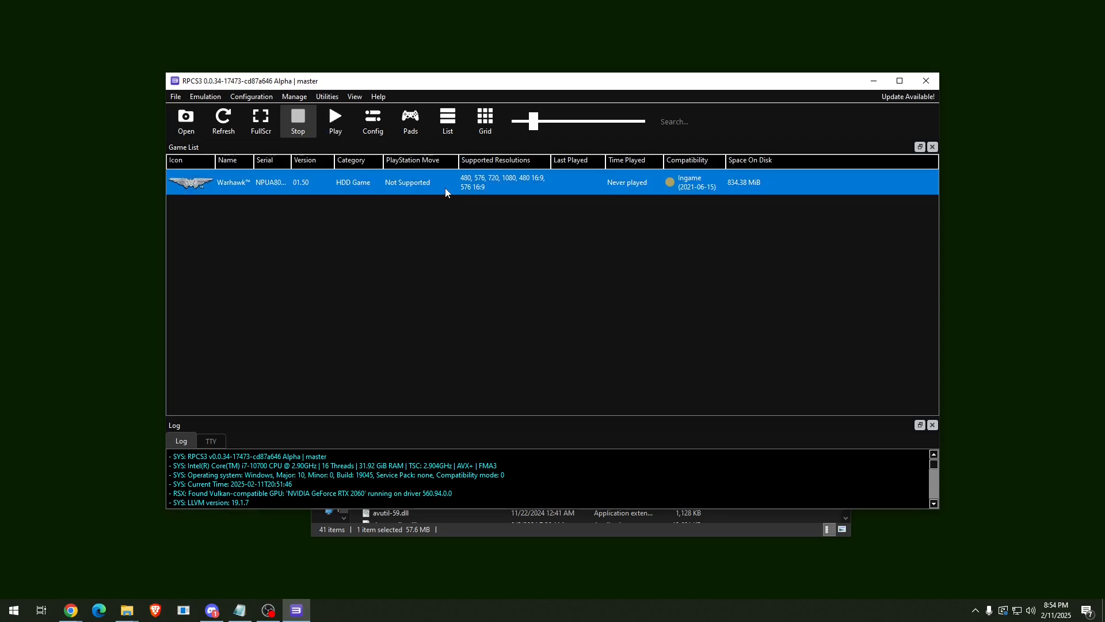
{"action": "right_click", "coordinate": [444, 187]}
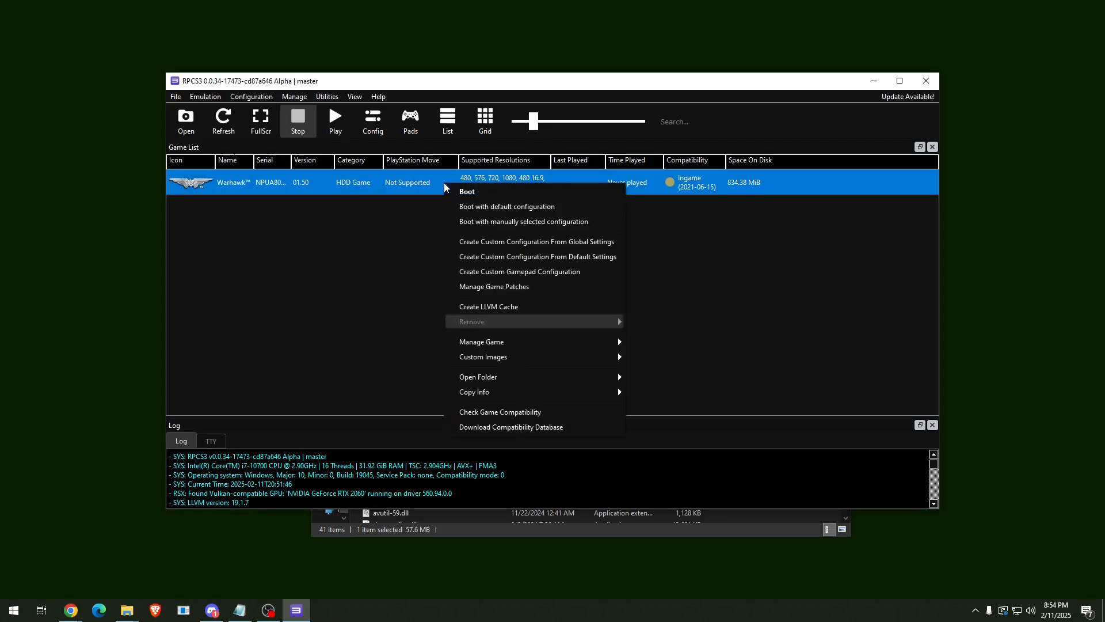
{"action": "left_click", "coordinate": [617, 244]}
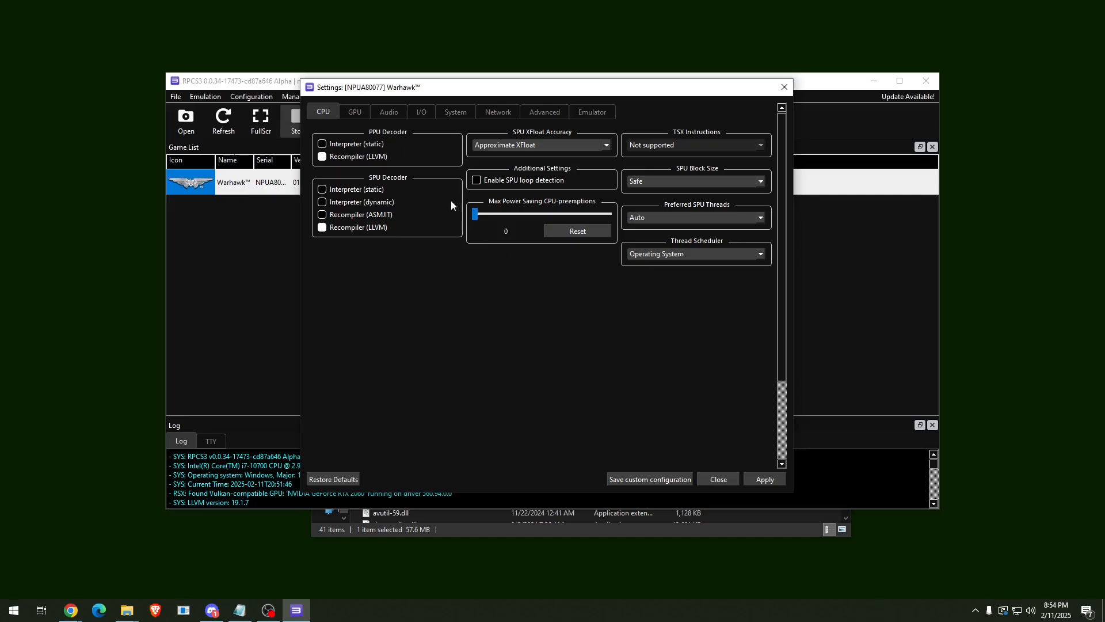
Set resolution scale to 150% (1920x1080) and output scaling to FidelityFX Super Resolution.
{"action": "left_click", "coordinate": [363, 112]}
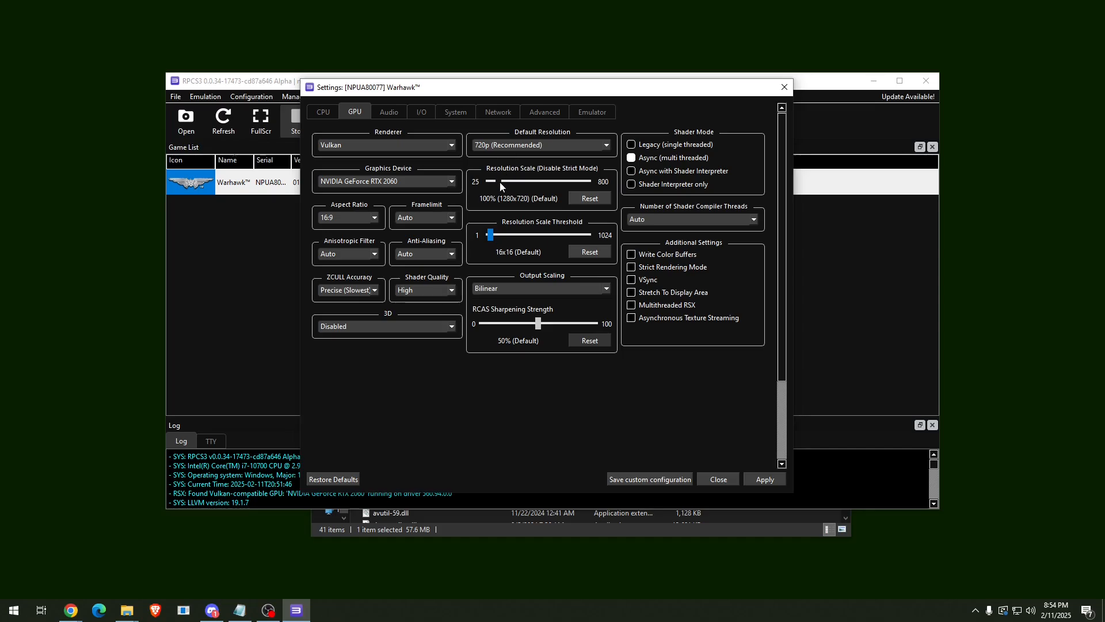
{"action": "left_click_drag", "start_coordinate": [500, 181], "coordinate": [506, 184]}
{"action": "left_click", "coordinate": [544, 289]}
{"action": "left_click", "coordinate": [543, 321]}
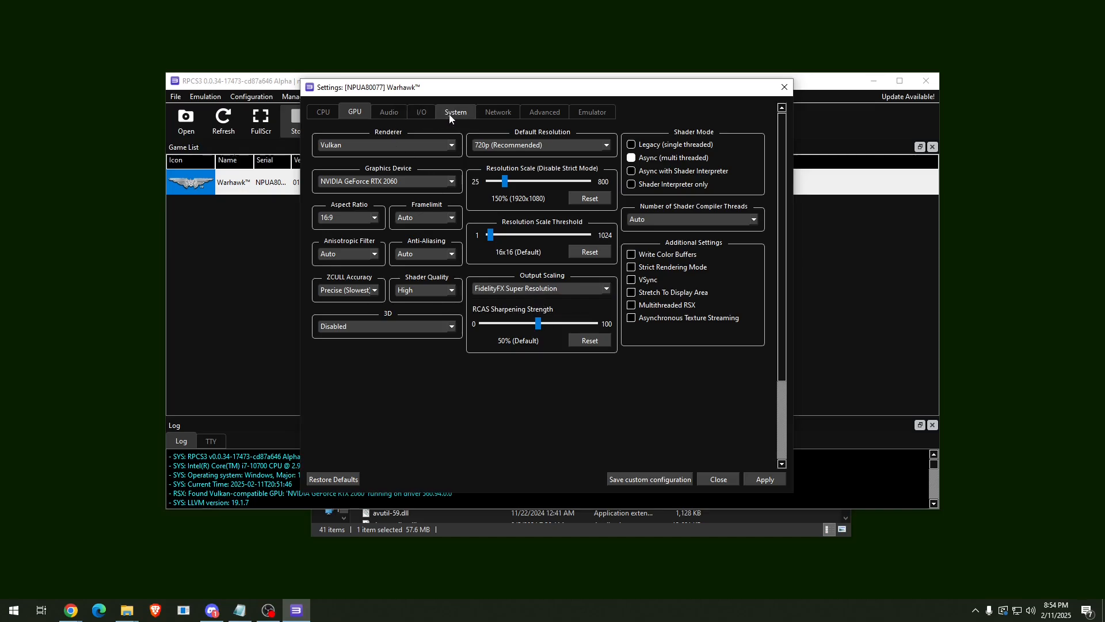
Set network status to Connected and replace the DNS with 198.100.158.95.
{"action": "left_click", "coordinate": [496, 115]}
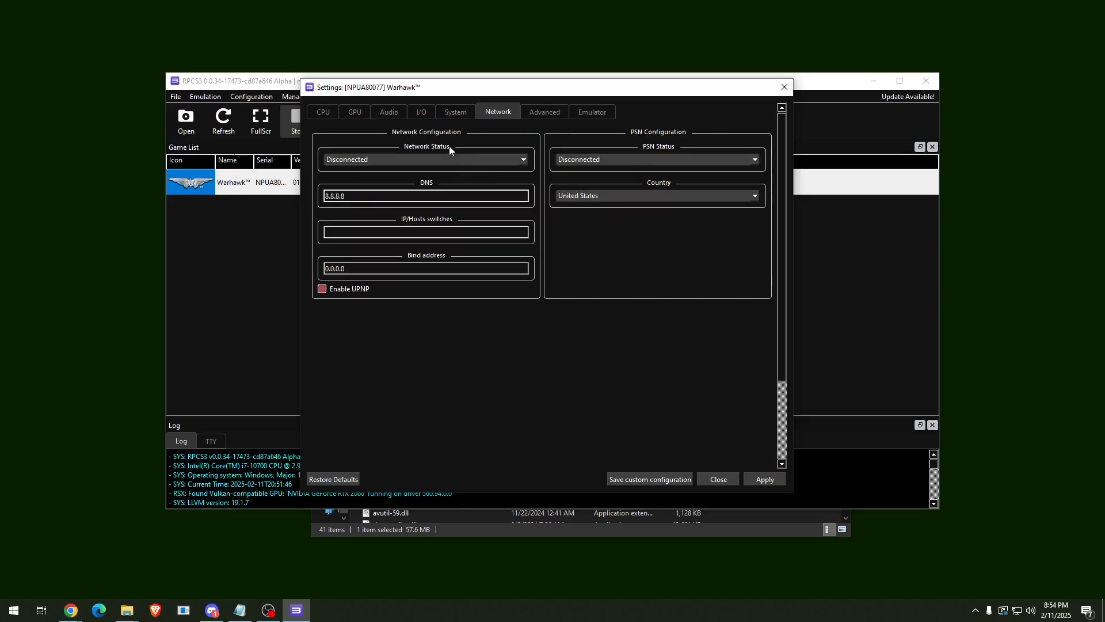
{"action": "left_click", "coordinate": [435, 161]}
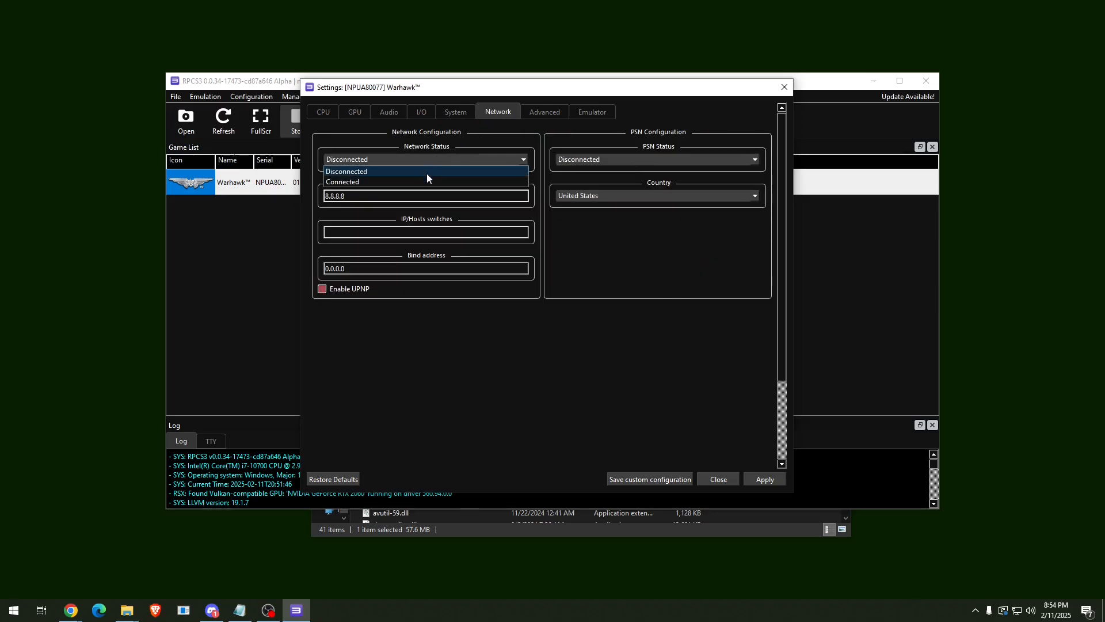
{"action": "left_click", "coordinate": [404, 180]}
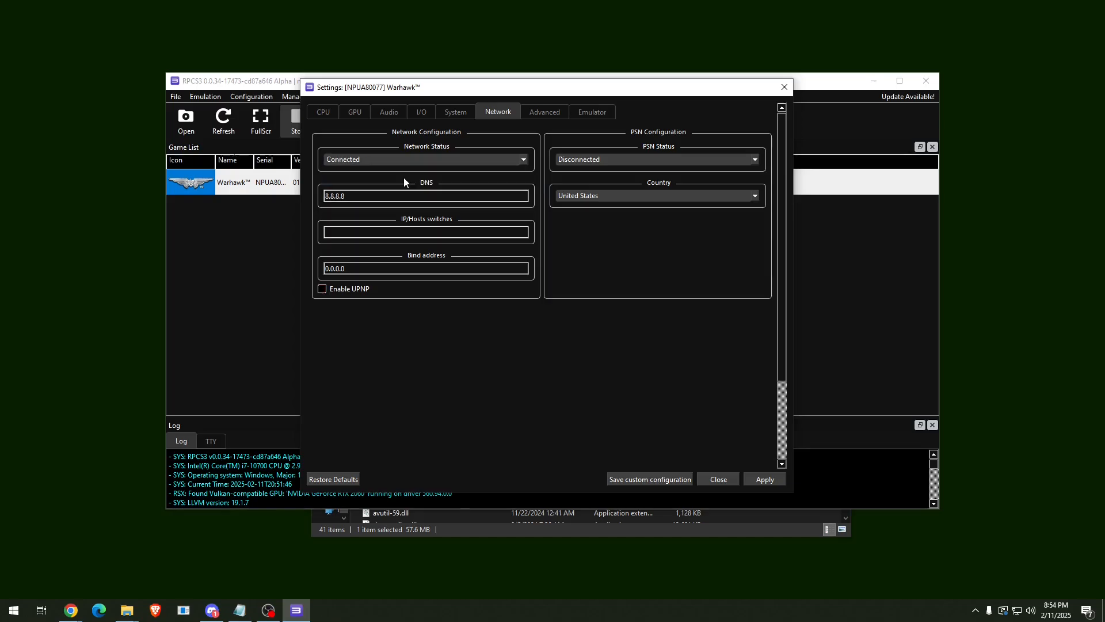
{"action": "left_click", "coordinate": [375, 195]}
{"action": "key", "text": "ctrl+a"}
{"action": "key", "text": "BackSpace"}
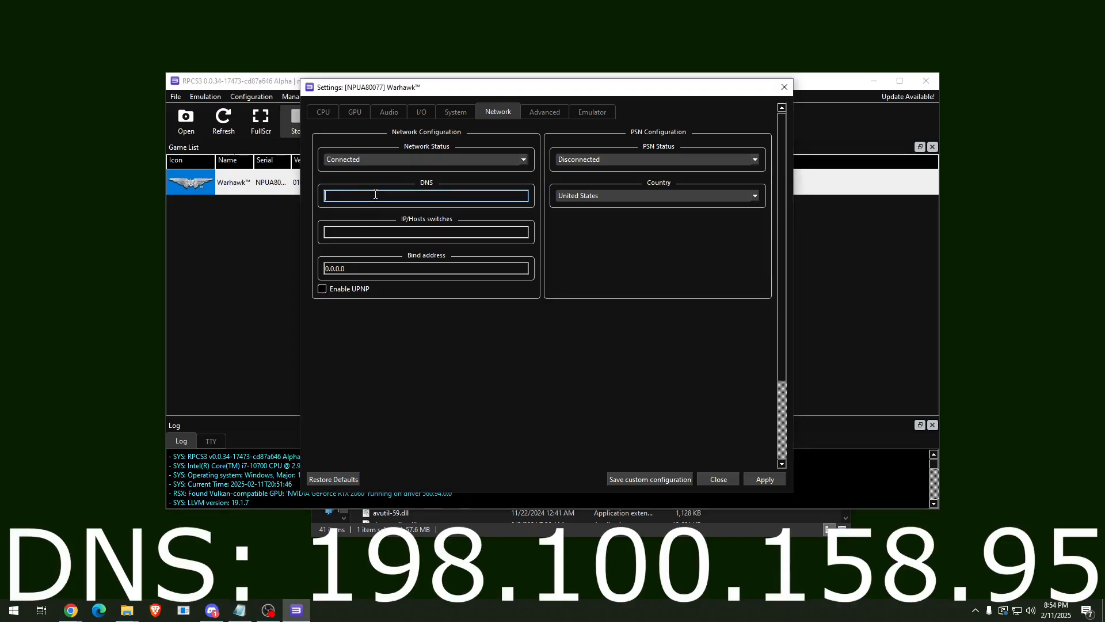
{"action": "type", "text": "198.100.158.95"}
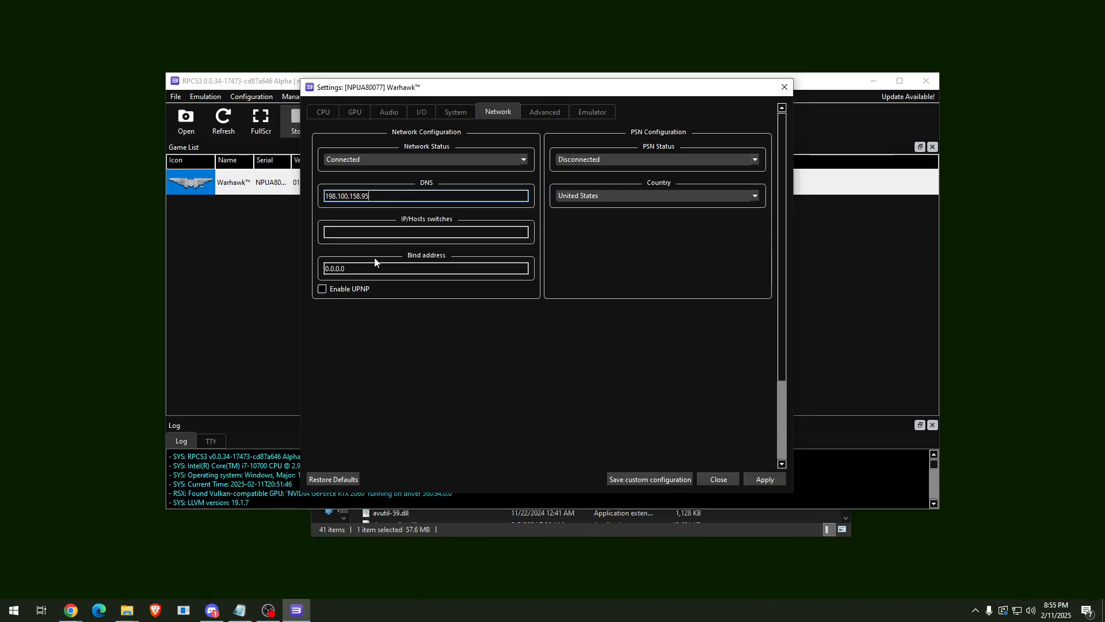
{"action": "left_click", "coordinate": [324, 291]}
Set PSN status to RPCN and move to the Emulator settings.
{"action": "left_click", "coordinate": [649, 162]}
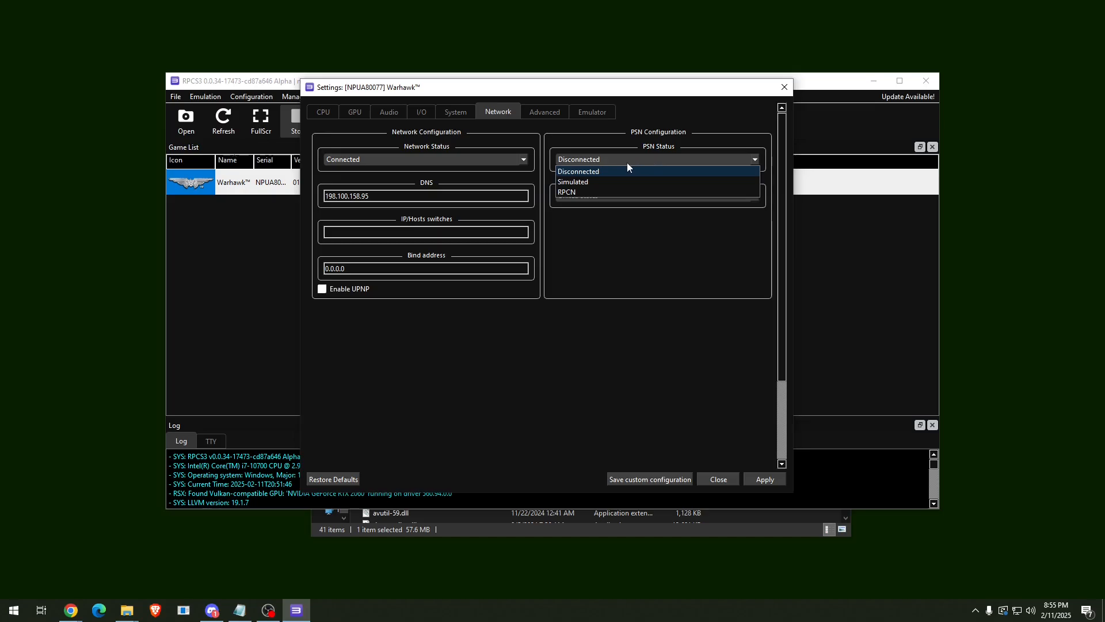
{"action": "left_click", "coordinate": [573, 193]}
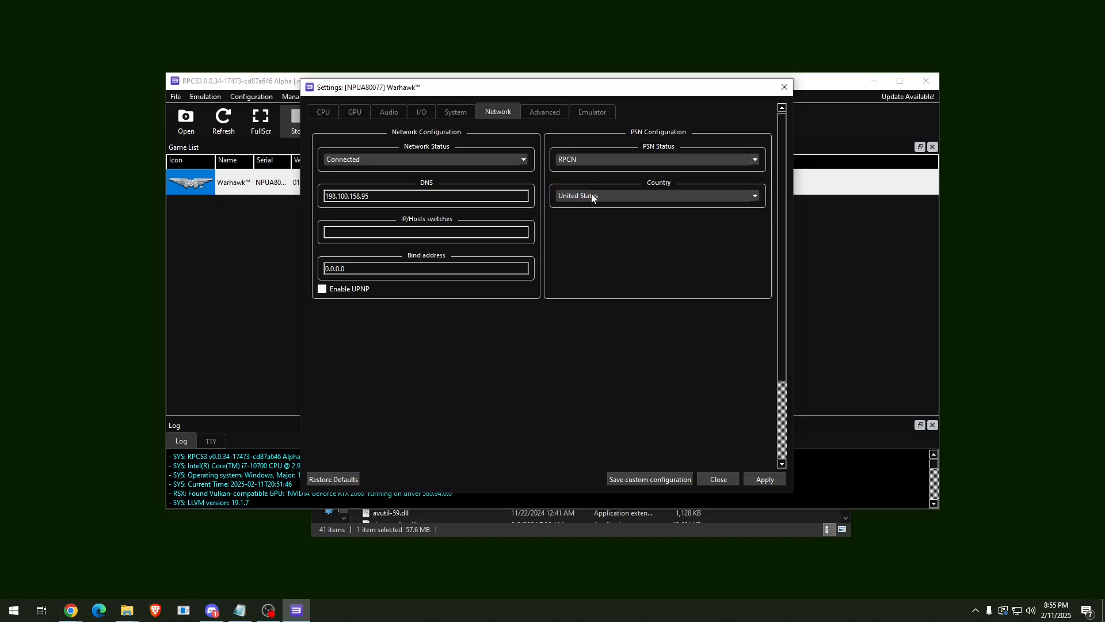
{"action": "left_click", "coordinate": [597, 115]}
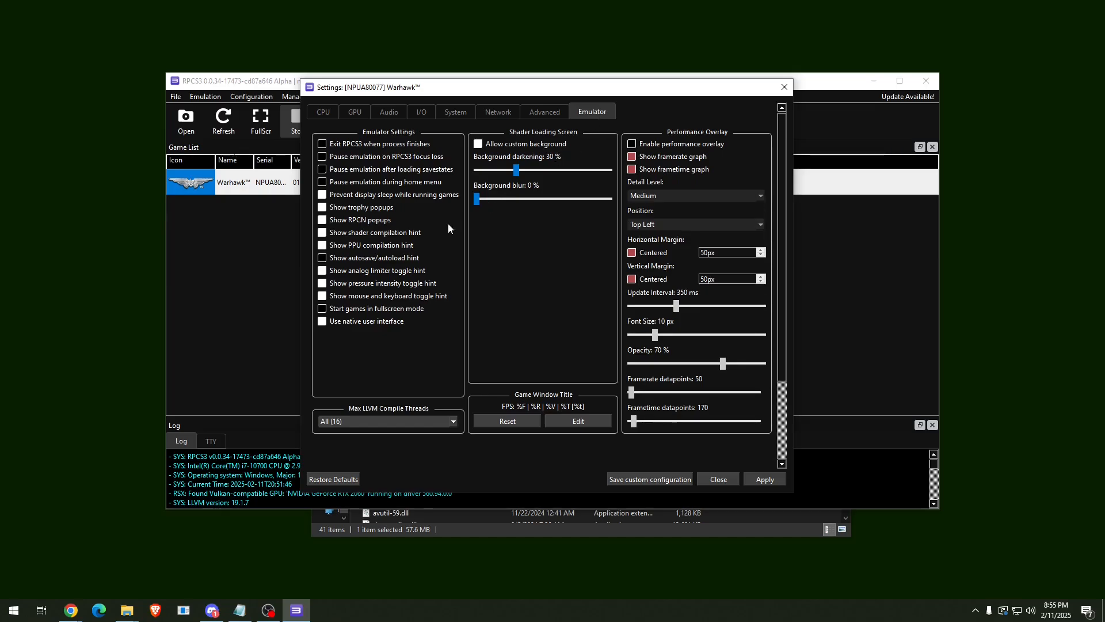
Untick Show PPU compilation hint, then apply and save Warhawk's custom configuration.
{"action": "left_click", "coordinate": [323, 246]}
{"action": "left_click", "coordinate": [765, 480]}
{"action": "left_click", "coordinate": [644, 478]}
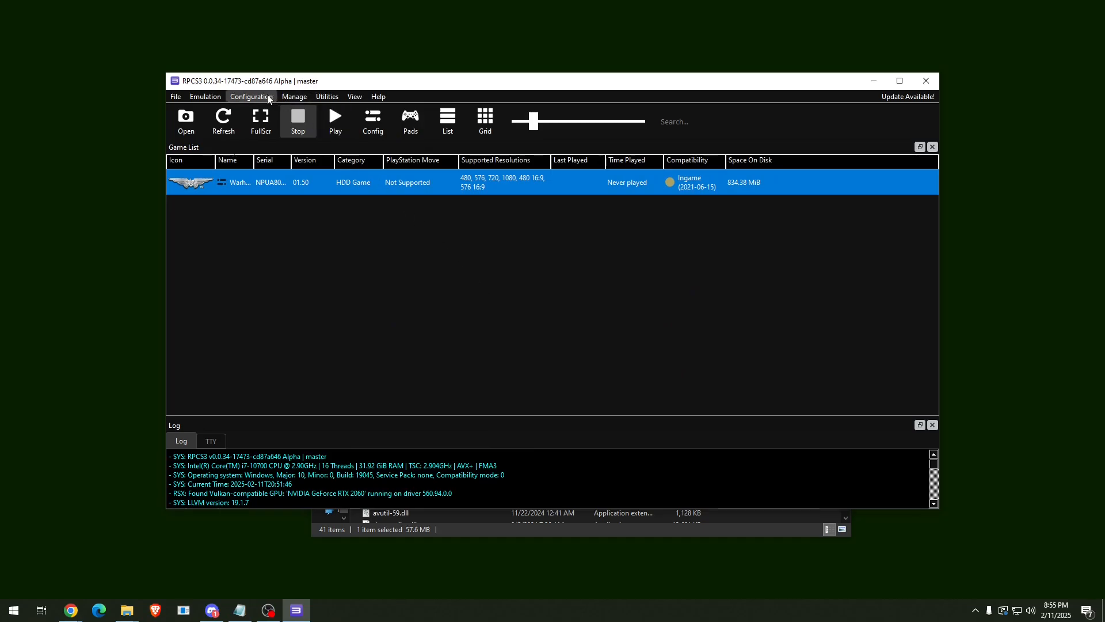
Open Configuration > RPCN and its Account window.
{"action": "left_click", "coordinate": [249, 97]}
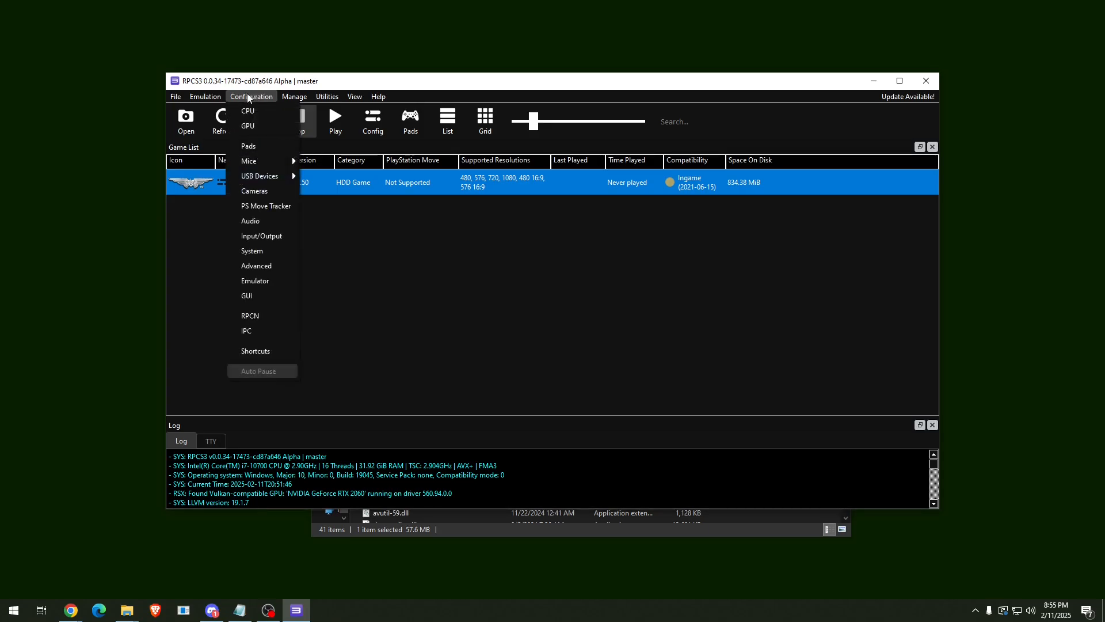
{"action": "left_click", "coordinate": [281, 315]}
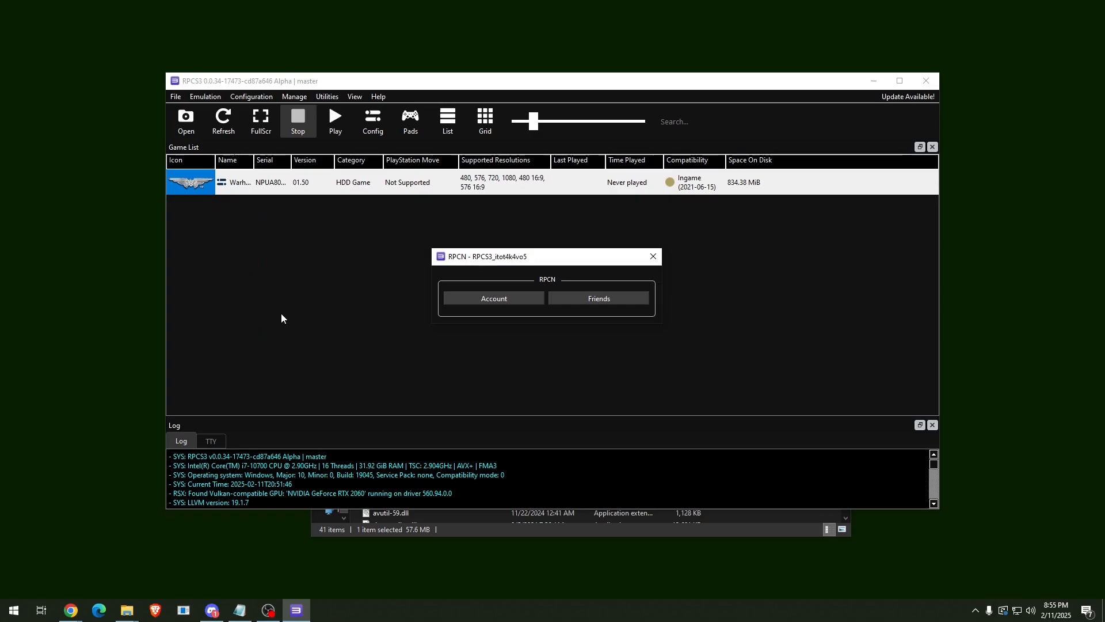
{"action": "left_click", "coordinate": [534, 298]}
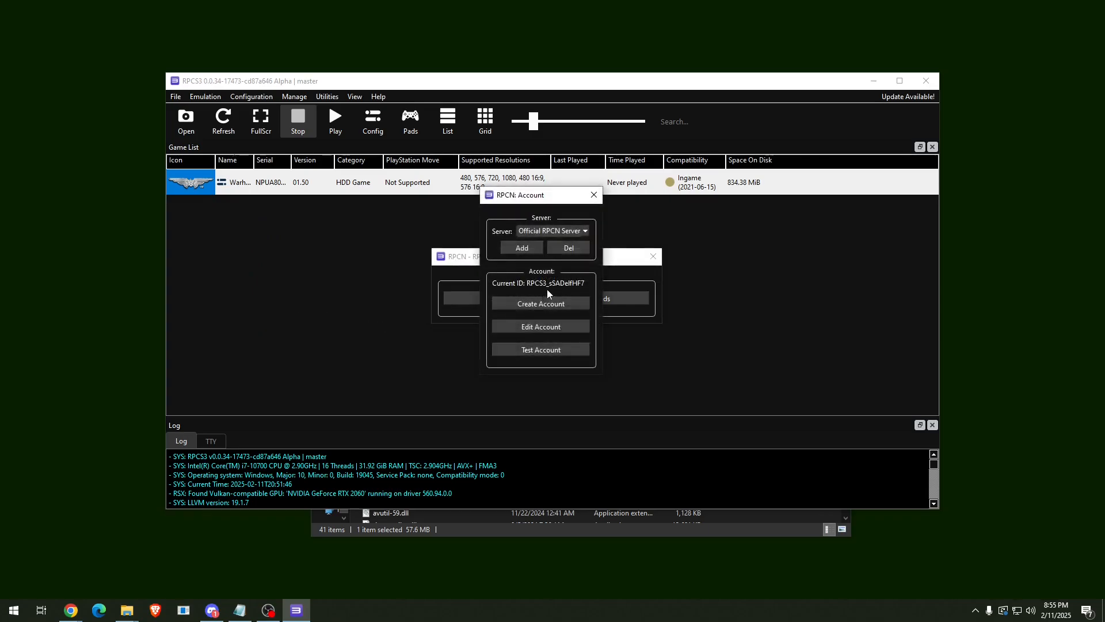
Start a new RPCN account, replacing the default username and entering the password twice.
{"action": "left_click", "coordinate": [573, 304]}
{"action": "left_click_drag", "start_coordinate": [531, 314], "coordinate": [443, 317]}
{"action": "type", "text": "Warhawk"}
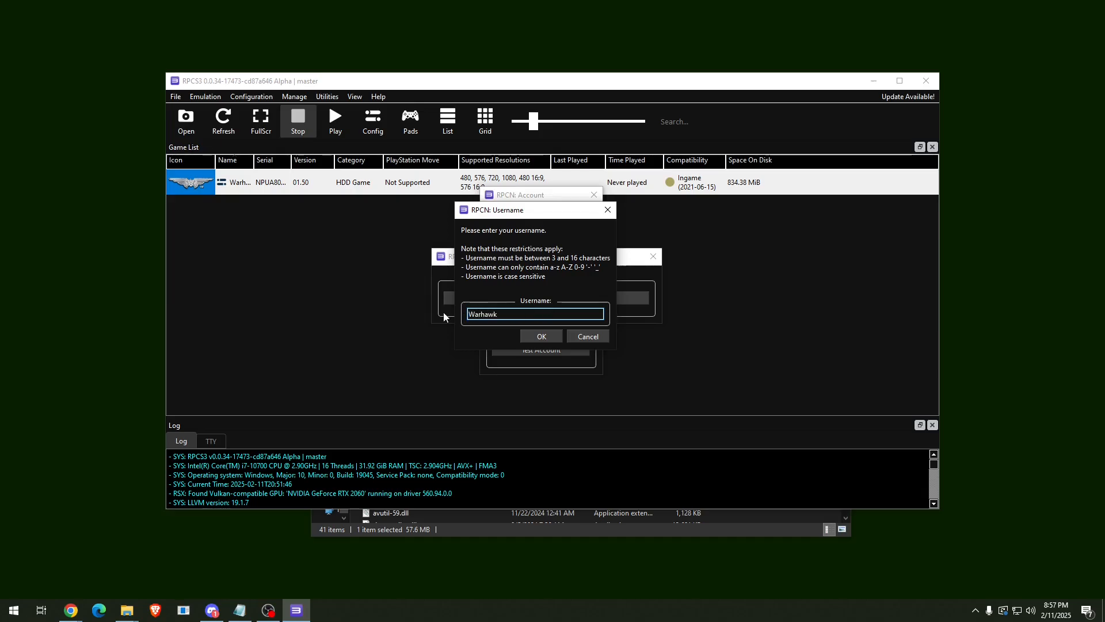
{"action": "type", "text": "525"}
{"action": "left_click", "coordinate": [530, 335]}
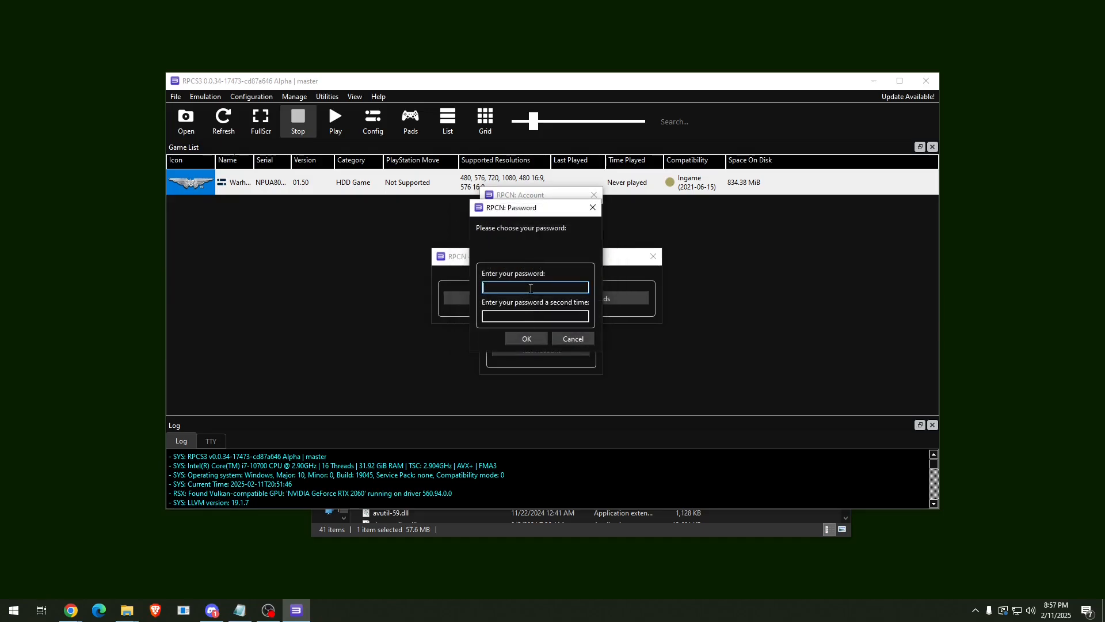
{"action": "type", "text": "••••••••••"}
{"action": "left_click", "coordinate": [518, 317]}
{"action": "type", "text": "••••••••••"}
{"action": "left_click", "coordinate": [530, 339]}
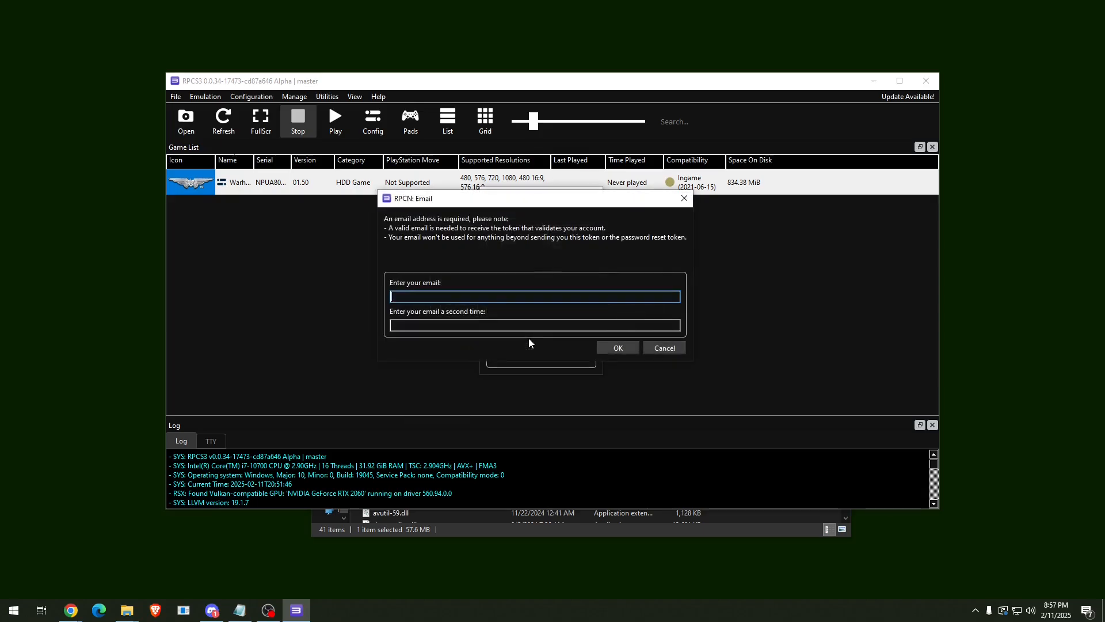
Enter the account's e-mail address in both fields and confirm creating the account.
{"action": "key", "text": "alt+Tab"}
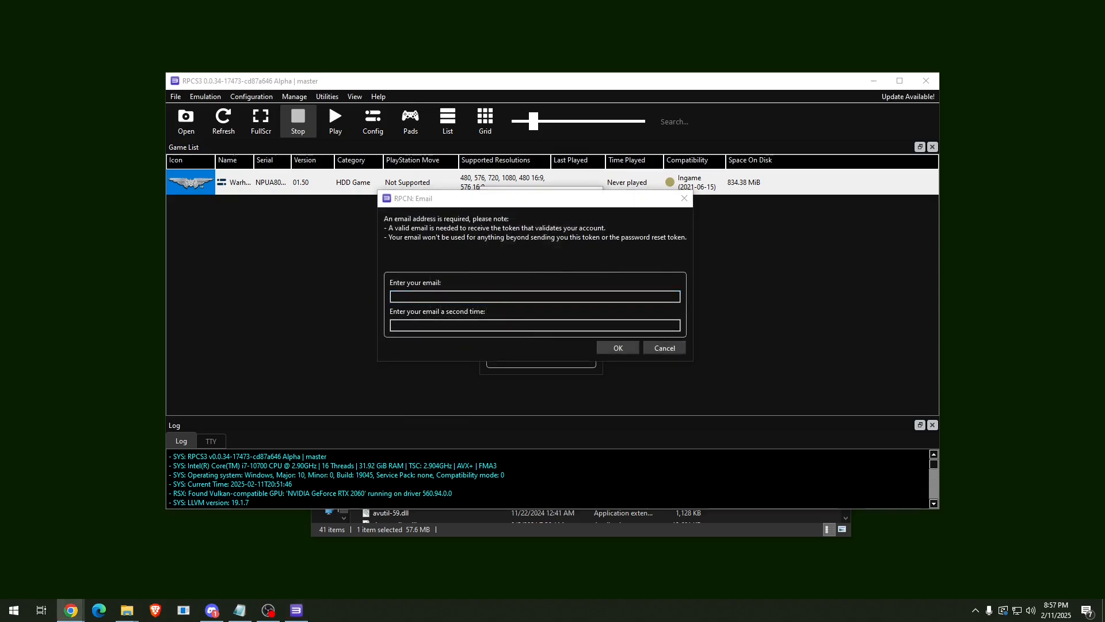
{"action": "left_click", "coordinate": [416, 249]}
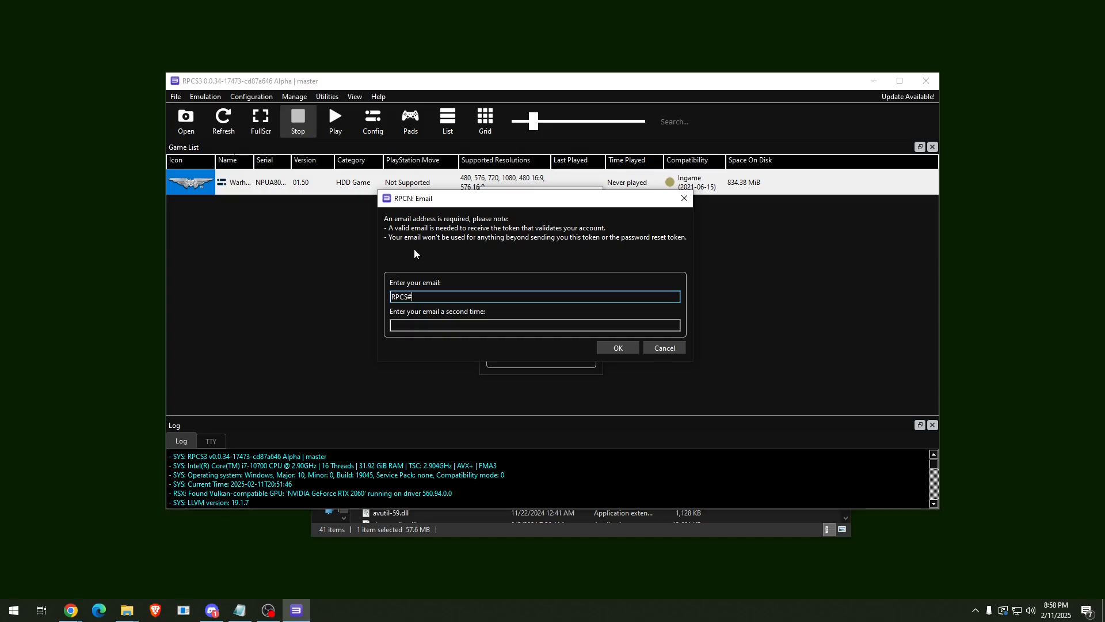
{"action": "key", "text": "ctrl+a"}
{"action": "key", "text": "ctrl+c"}
{"action": "key", "text": "Tab"}
{"action": "key", "text": "ctrl+v"}
{"action": "left_click", "coordinate": [618, 348]}
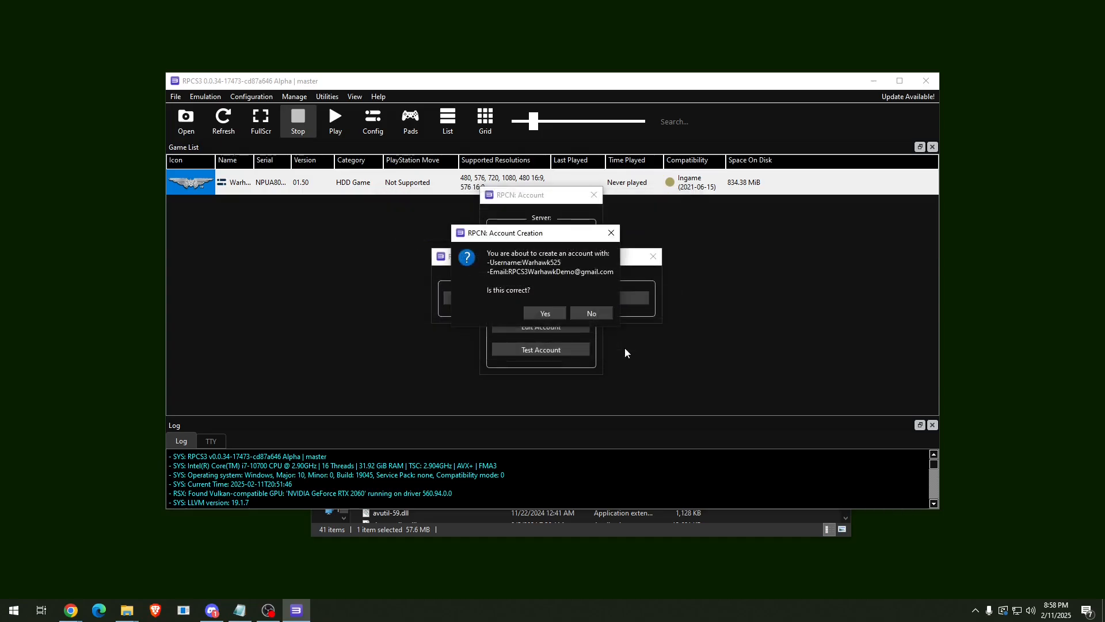
{"action": "left_click", "coordinate": [557, 312]}
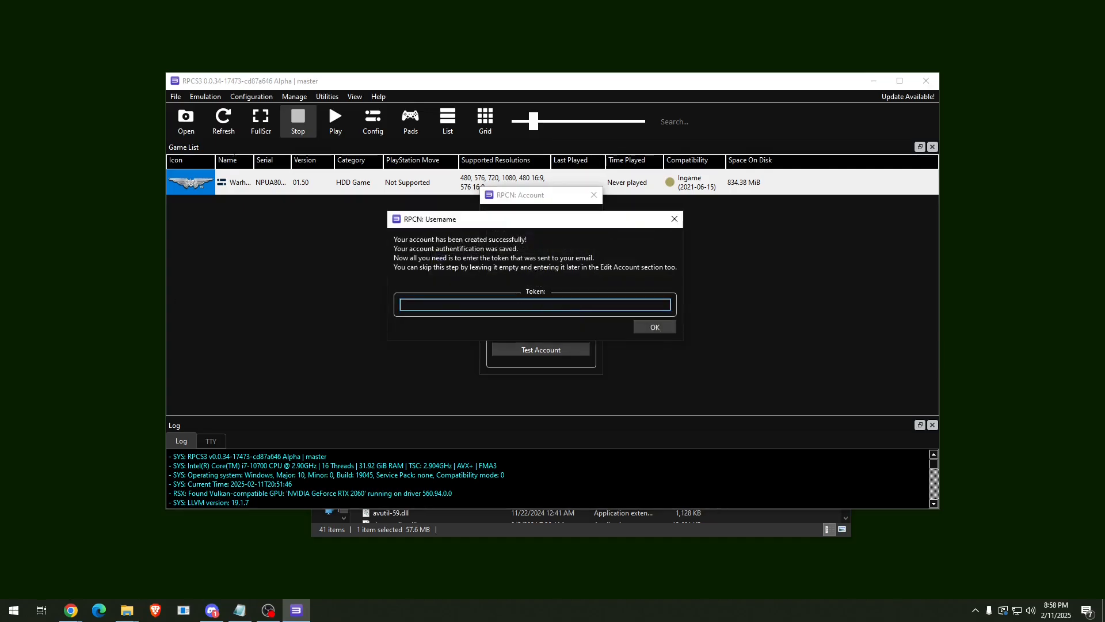
Paste the emailed verification token into the Token field and submit it.
{"action": "key", "text": "alt+Tab"}
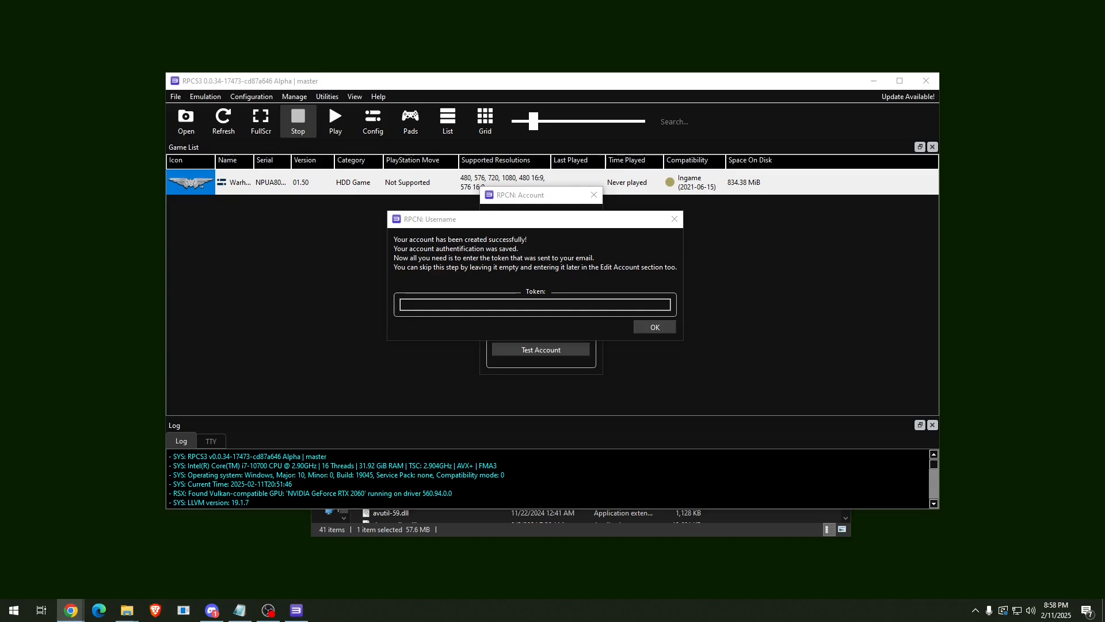
{"action": "key", "text": "alt+Tab"}
{"action": "key", "text": "ctrl+v"}
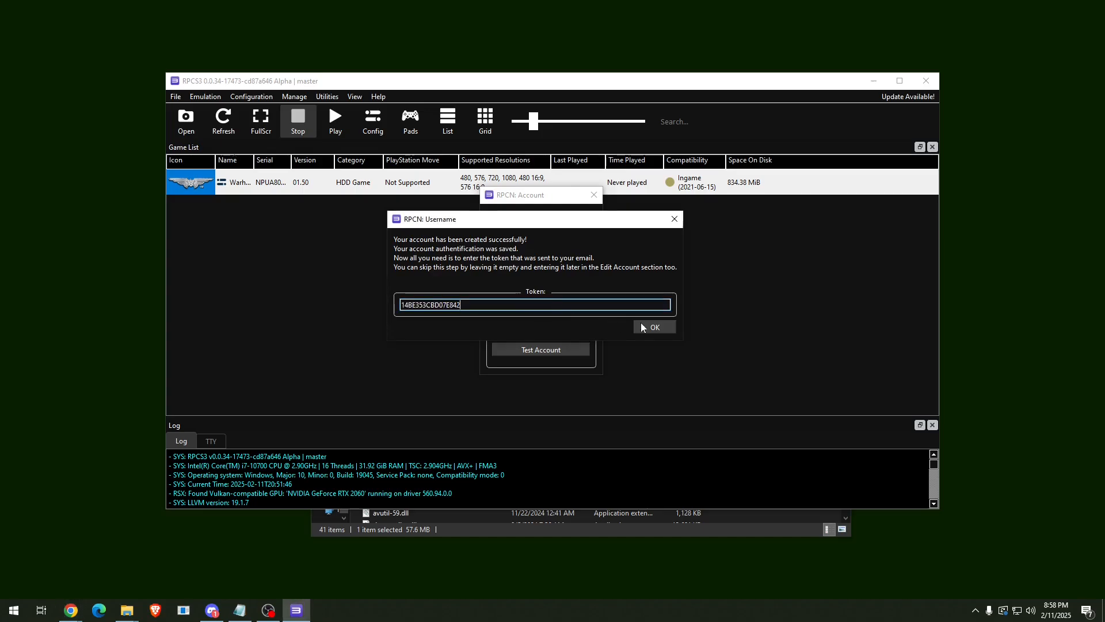
{"action": "left_click", "coordinate": [655, 328]}
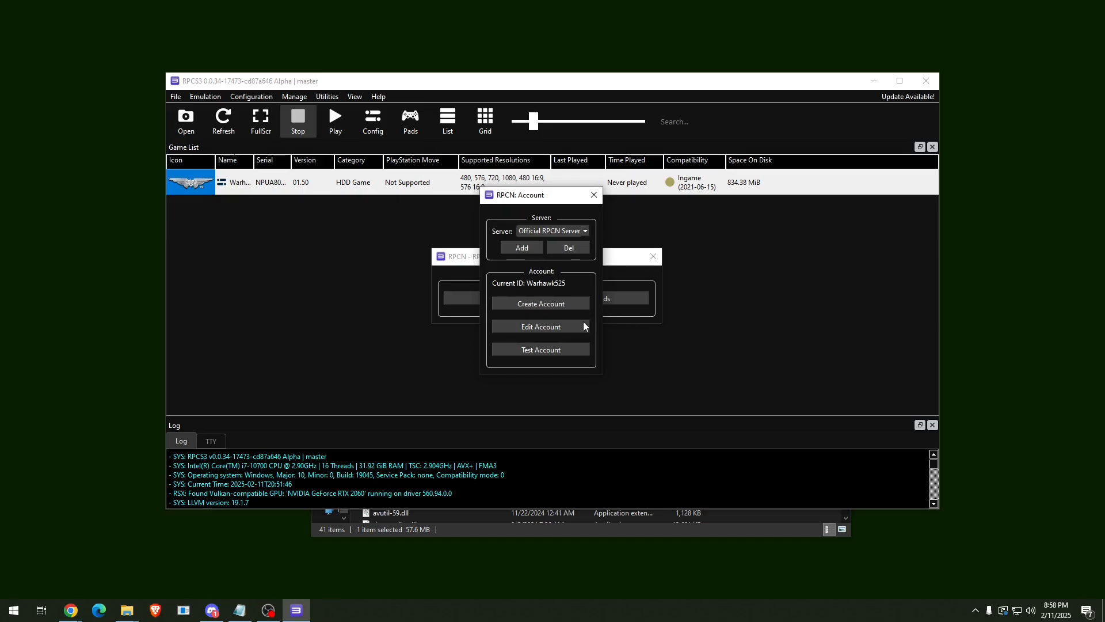
Test the RPCN account, dismiss the valid message, and close both RPCN windows.
{"action": "left_click", "coordinate": [589, 352]}
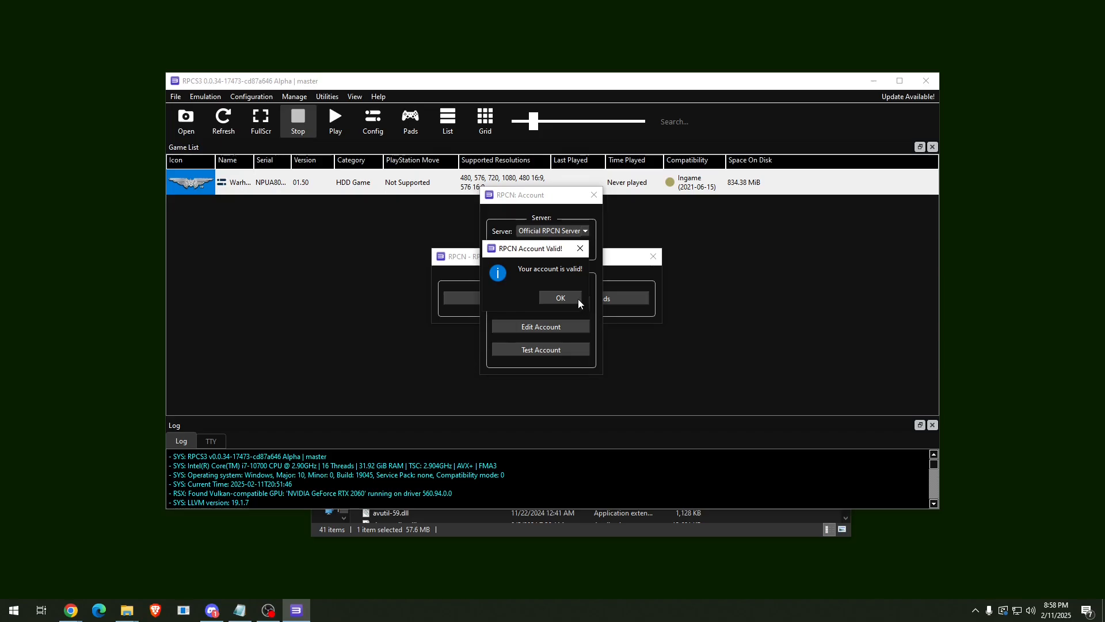
{"action": "left_click", "coordinate": [578, 299]}
{"action": "left_click", "coordinate": [594, 194]}
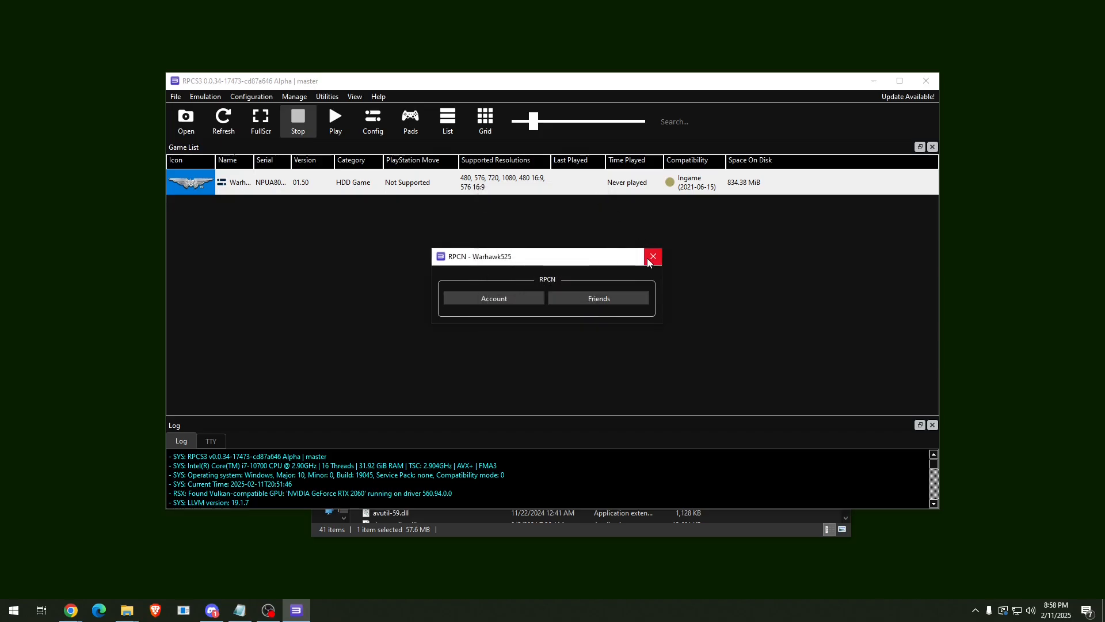
{"action": "left_click", "coordinate": [653, 256]}
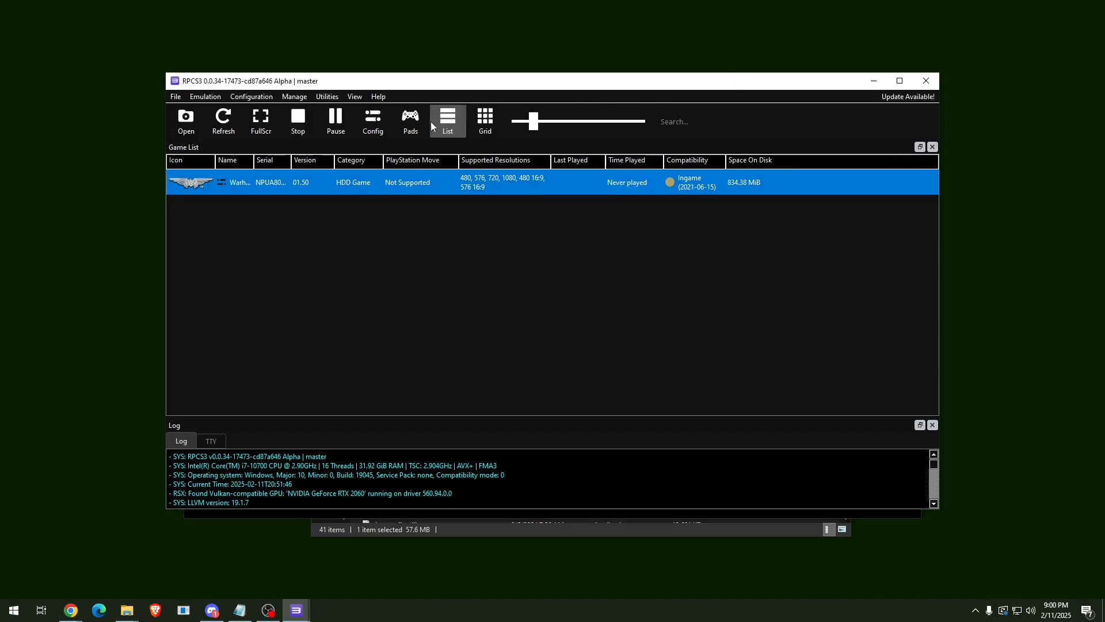
Switch player 1's pad handler to XInput (XInput Pad #1) and save the pad settings.
{"action": "left_click", "coordinate": [410, 121]}
{"action": "left_click", "coordinate": [346, 92]}
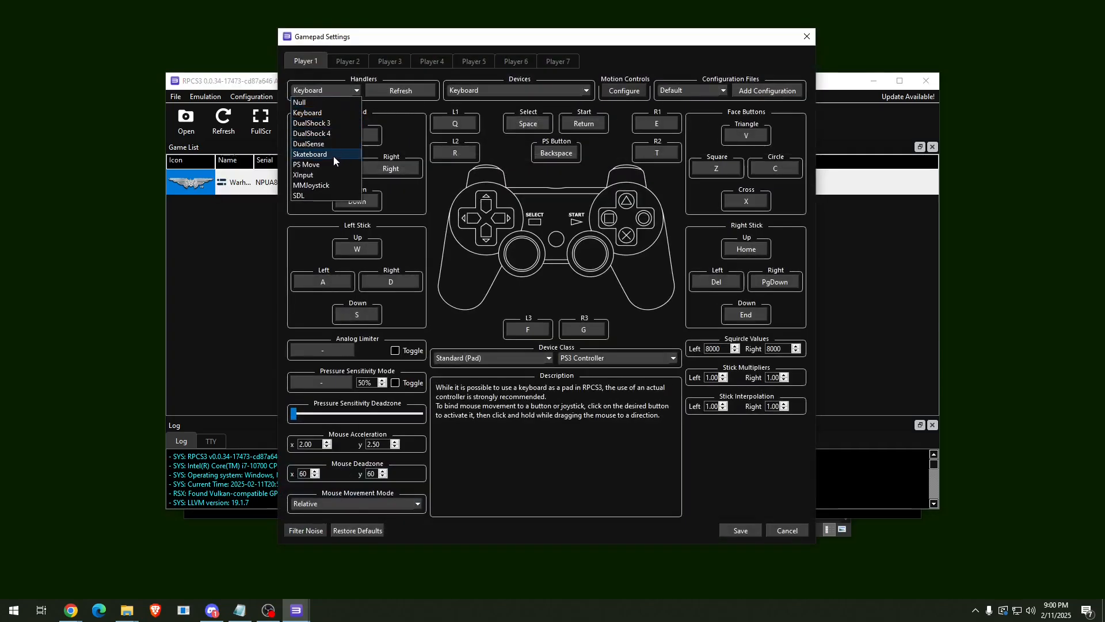
{"action": "left_click", "coordinate": [327, 175]}
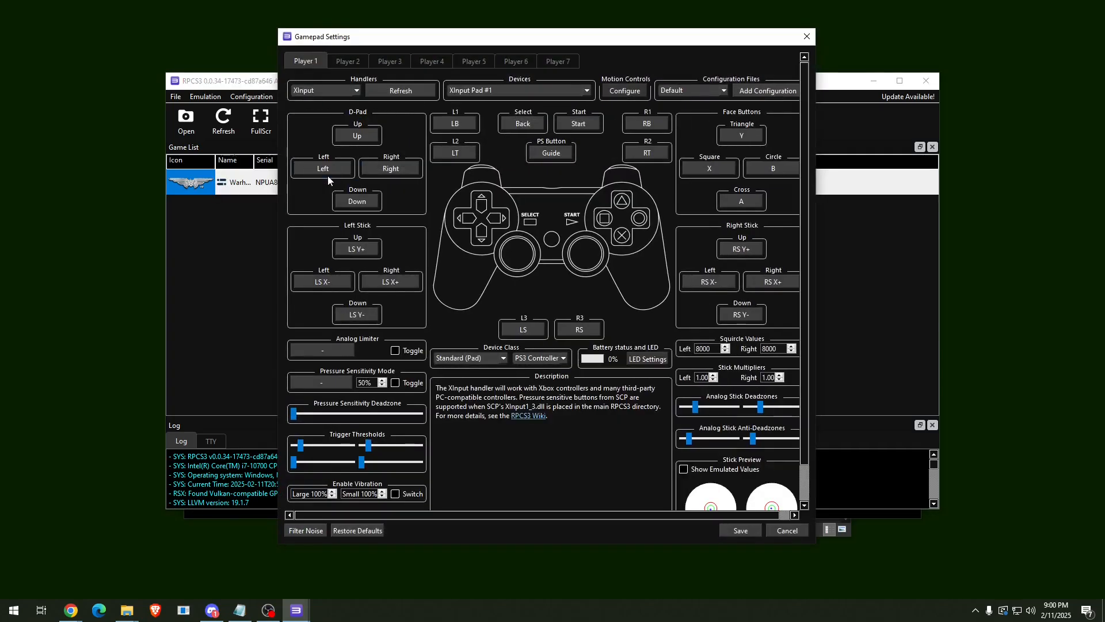
{"action": "left_click", "coordinate": [749, 533]}
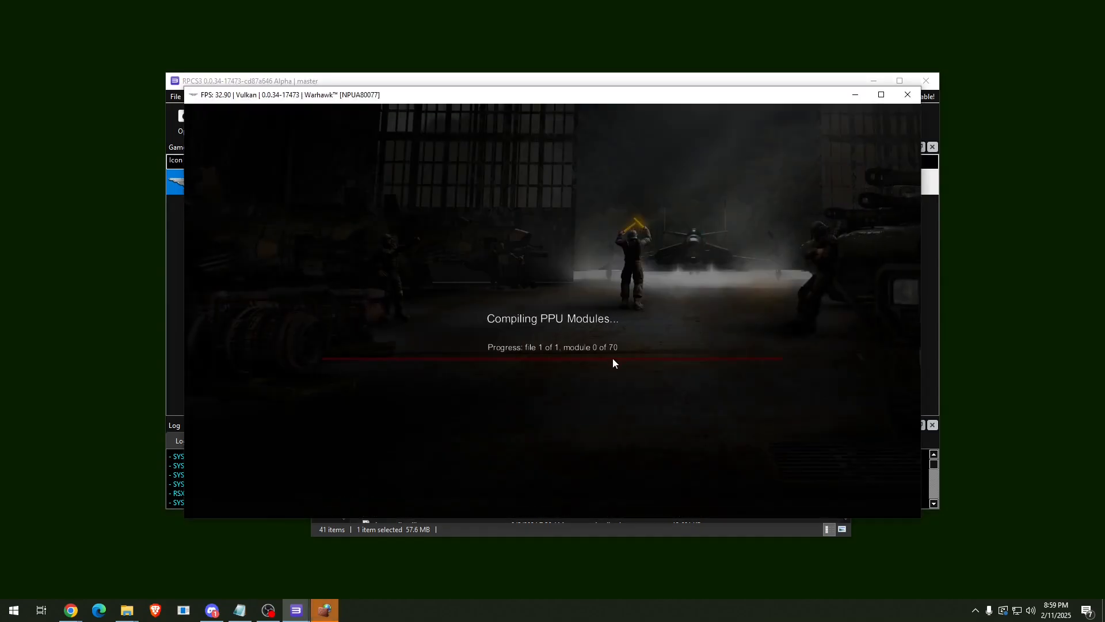
Allow the emulator through the firewall, then start a Local Games Team Death Match on Island Outpost.
{"action": "left_click", "coordinate": [324, 610]}
{"action": "left_click", "coordinate": [622, 405]}
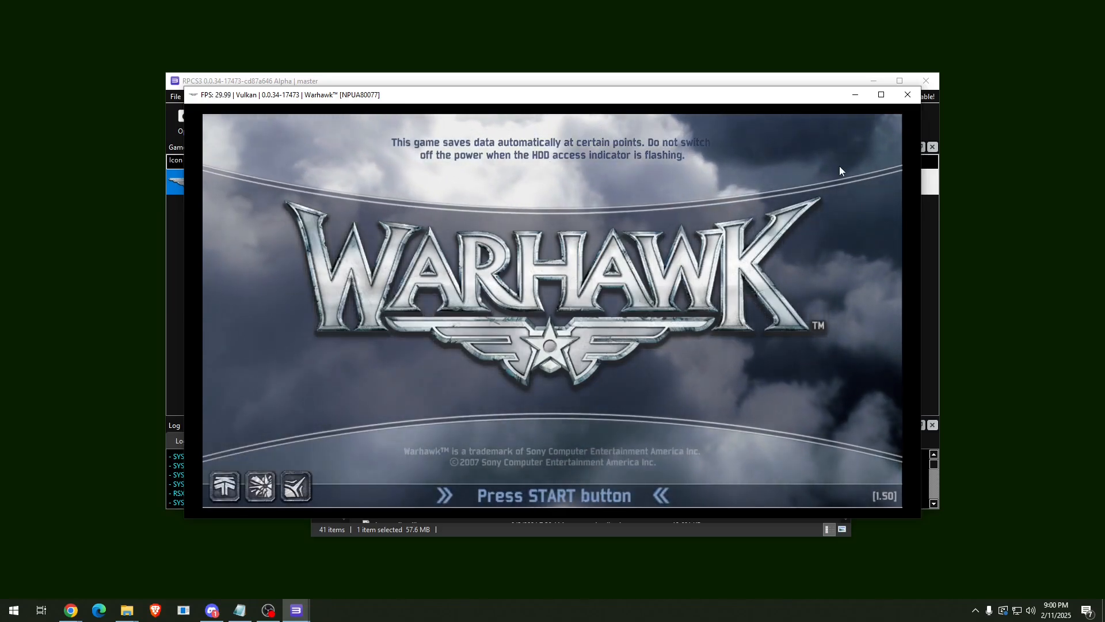
{"action": "left_click", "coordinate": [736, 81]}
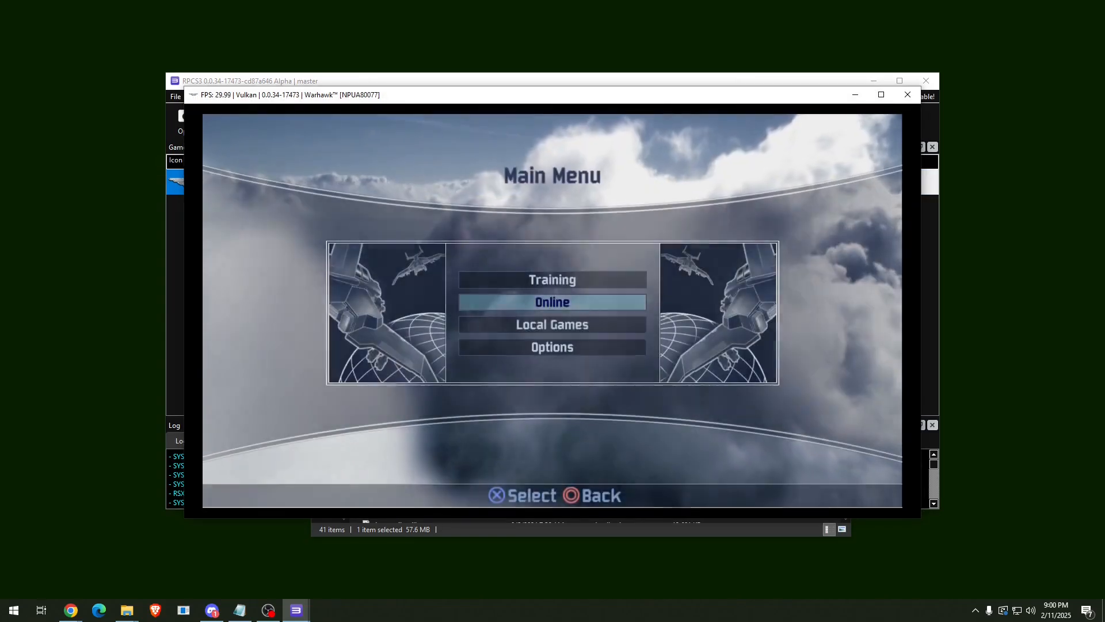
{"action": "key", "text": "Down"}
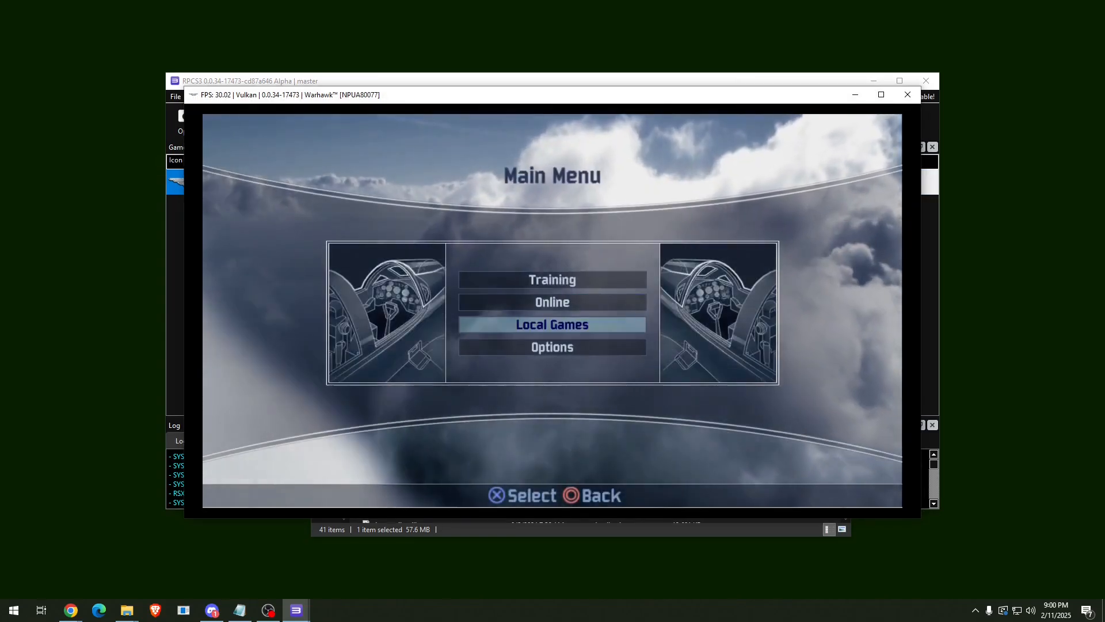
{"action": "key", "text": "x"}
{"action": "key", "text": "Right"}
{"action": "key", "text": "x"}
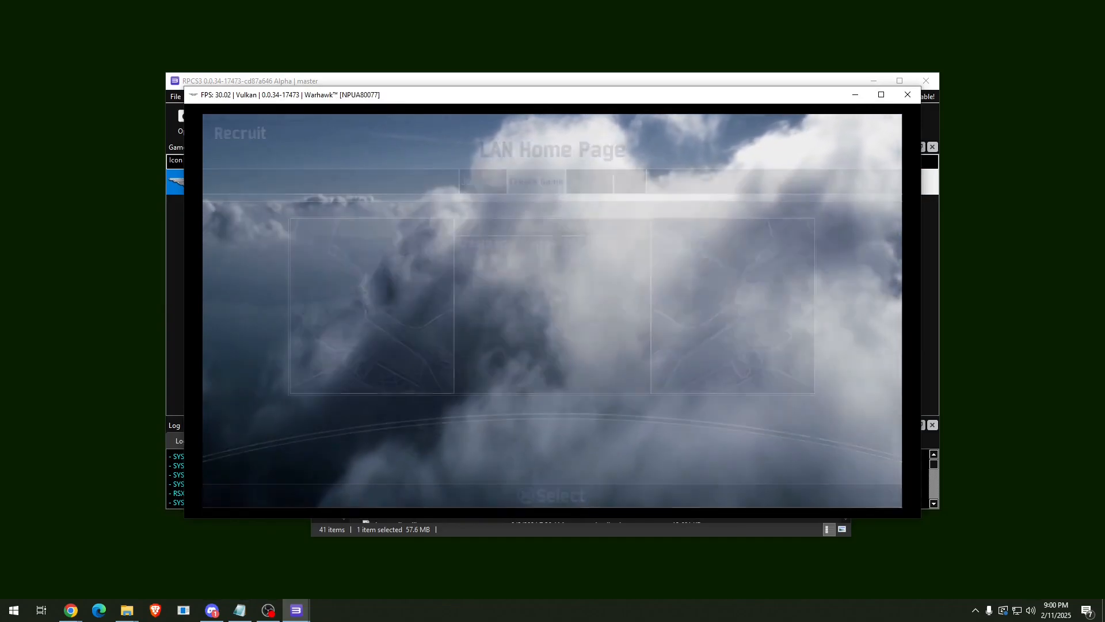
{"action": "key", "text": "x"}
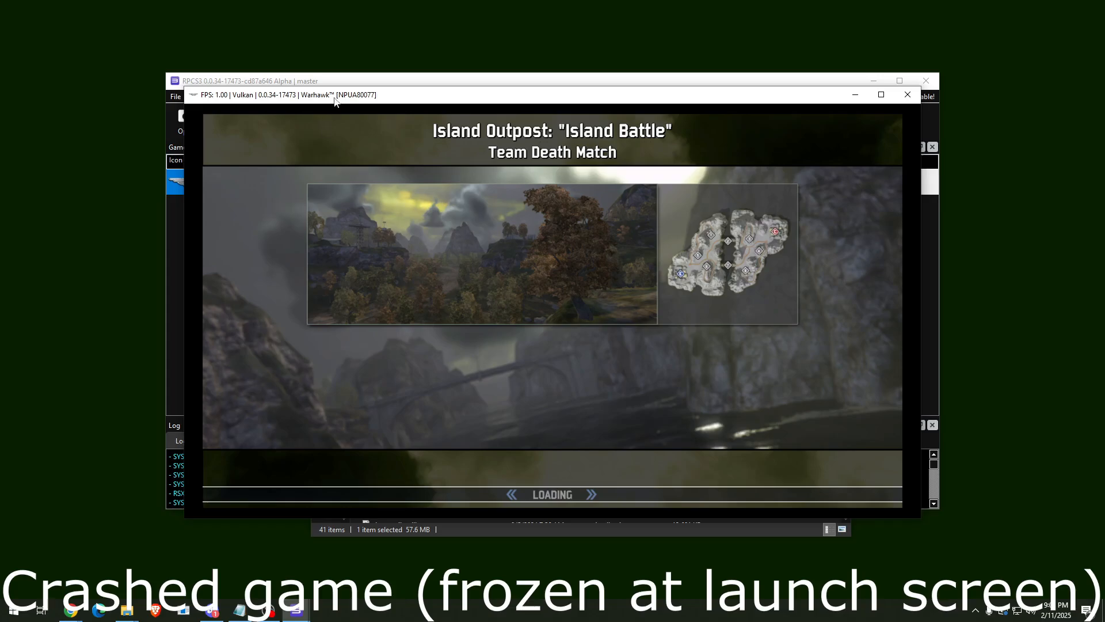
Move the game window aside, spawn on Island Outpost, and run the soldier forward past the turret.
{"action": "left_click_drag", "start_coordinate": [338, 102], "coordinate": [429, 70]}
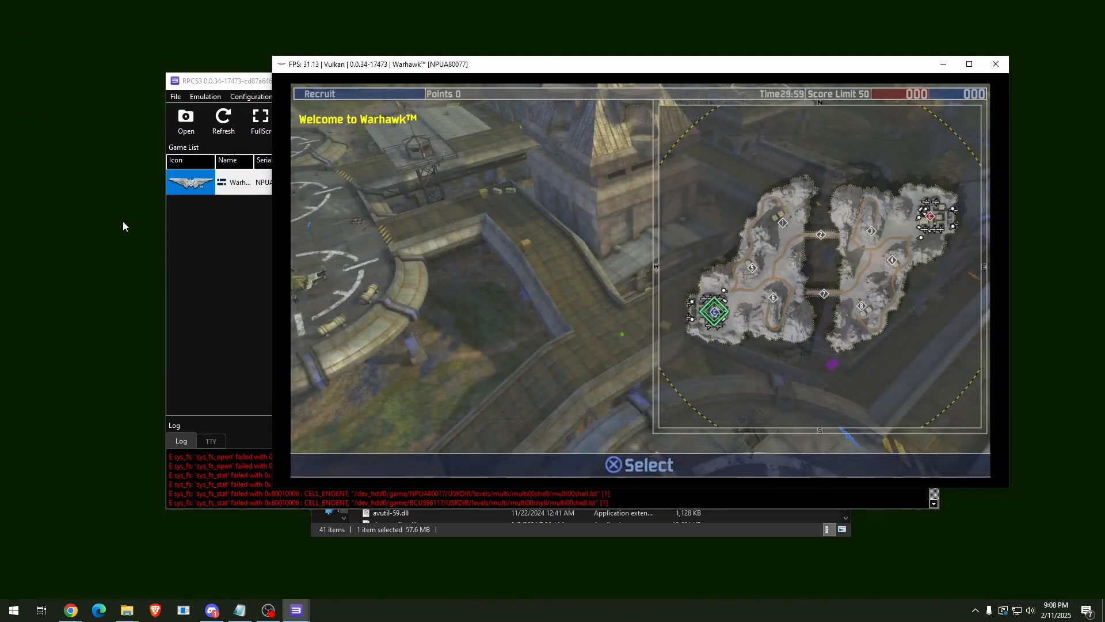
{"action": "key", "text": "x"}
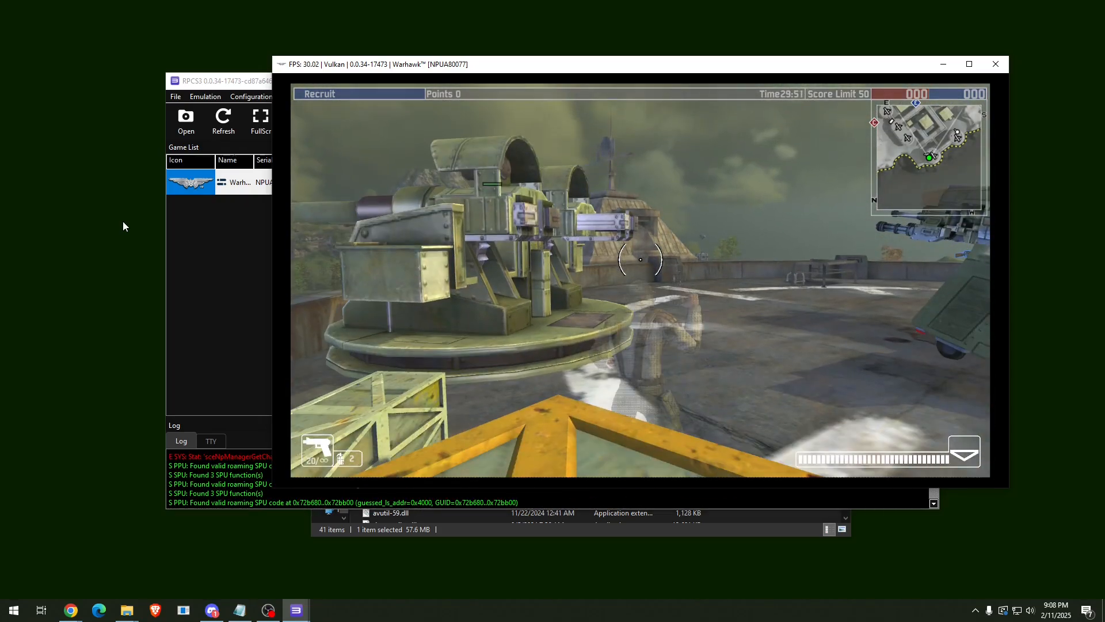
{"action": "key", "text": "w"}
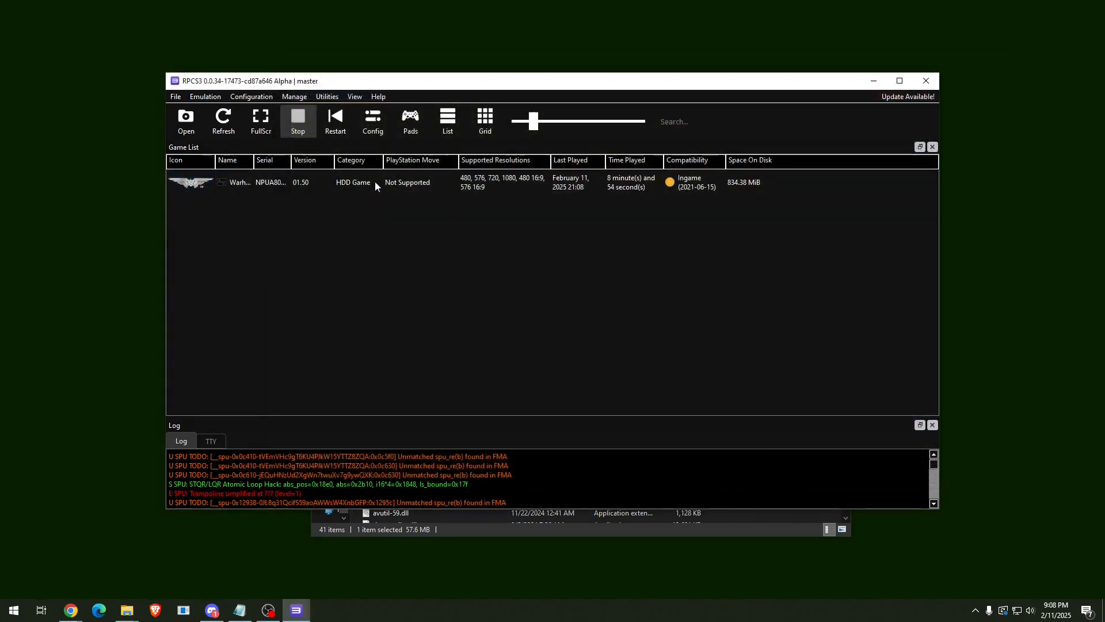
Open Warhawk's Game Patches manager and download the latest patch updates.
{"action": "right_click", "coordinate": [374, 181]}
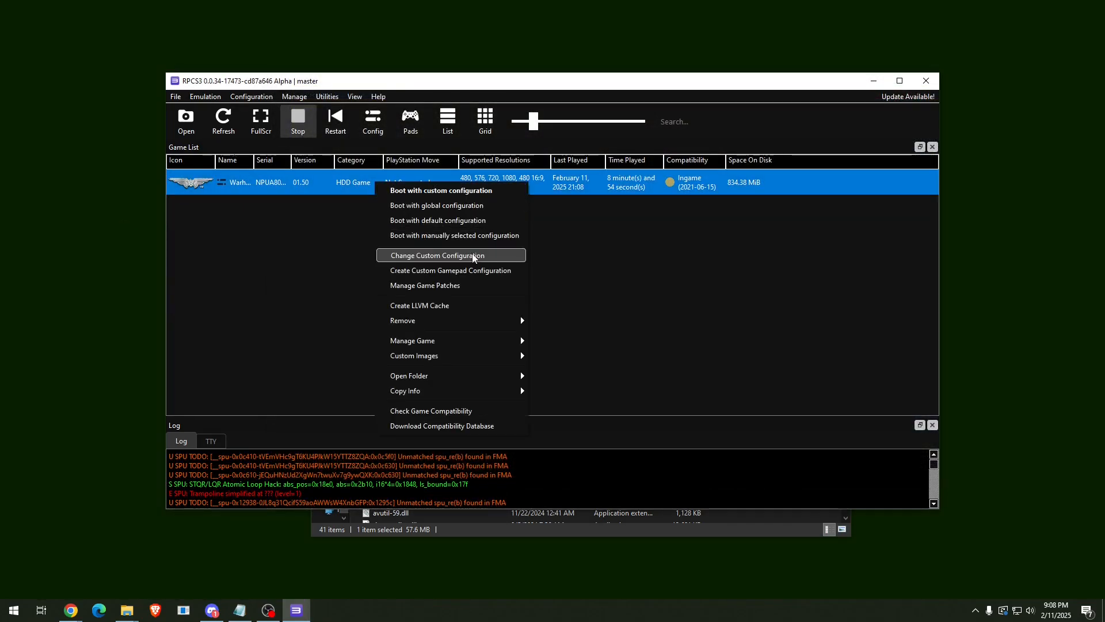
{"action": "left_click", "coordinate": [479, 286]}
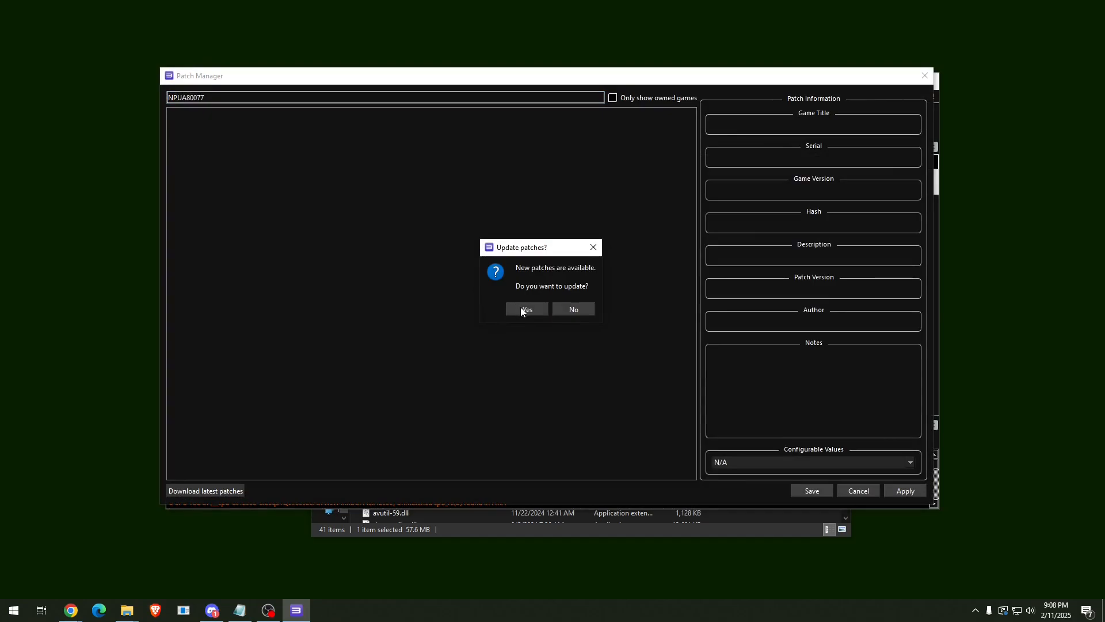
{"action": "left_click", "coordinate": [521, 307]}
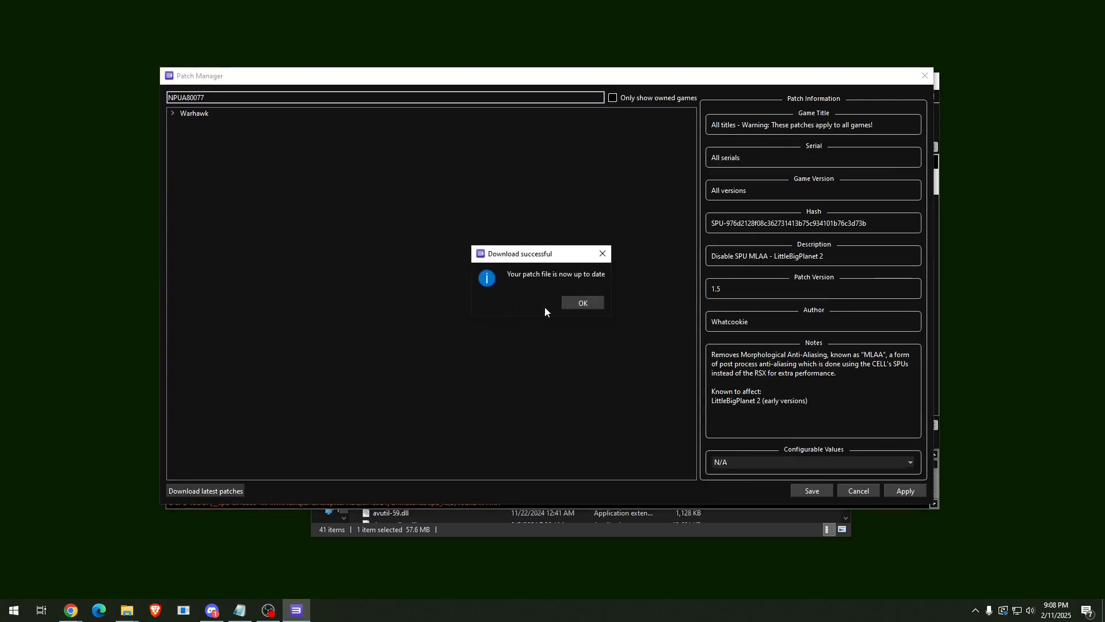
{"action": "left_click", "coordinate": [579, 303]}
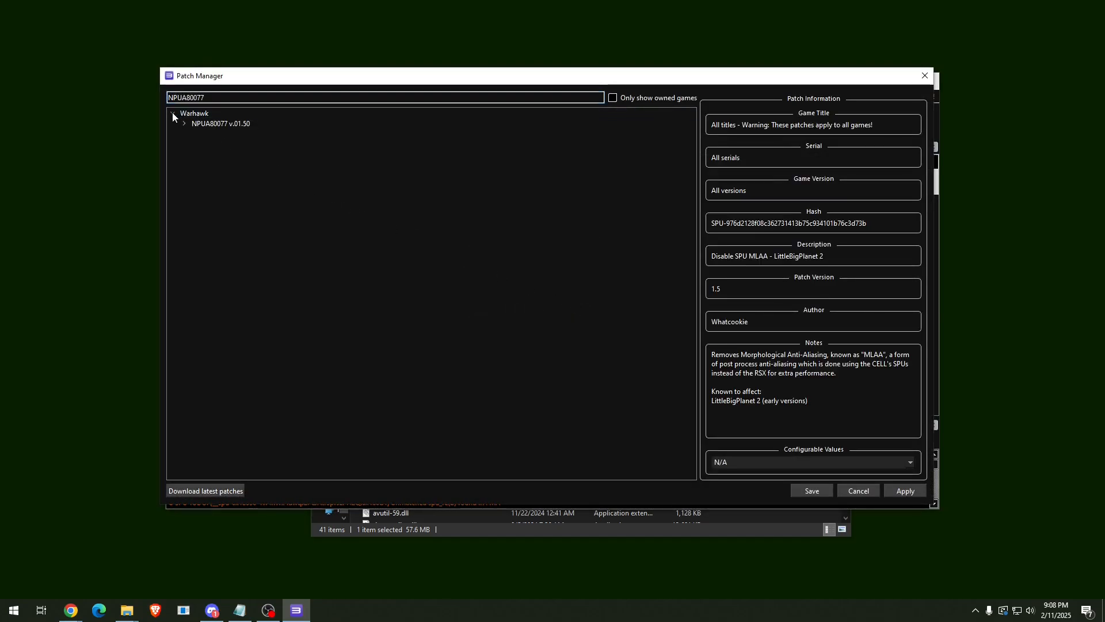
Enable 60 FPS, Disable Motion Blur and Remove Clouds for NPUA80077 v.01.50, save, and relaunch Warhawk.
{"action": "left_click", "coordinate": [185, 123]}
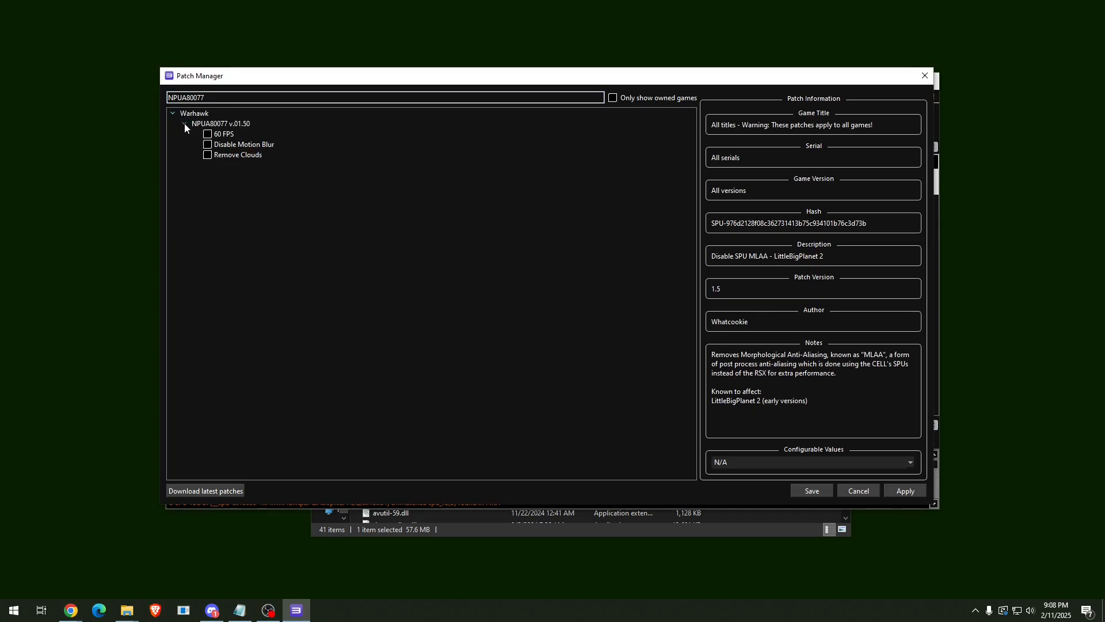
{"action": "left_click", "coordinate": [207, 135]}
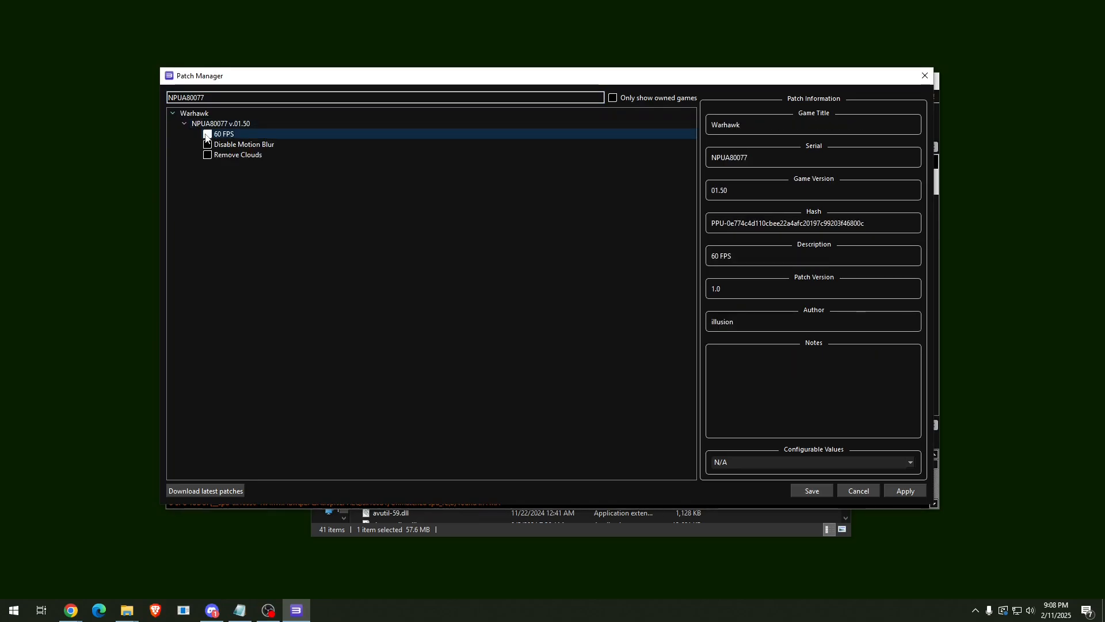
{"action": "left_click", "coordinate": [207, 145]}
{"action": "left_click", "coordinate": [208, 155]}
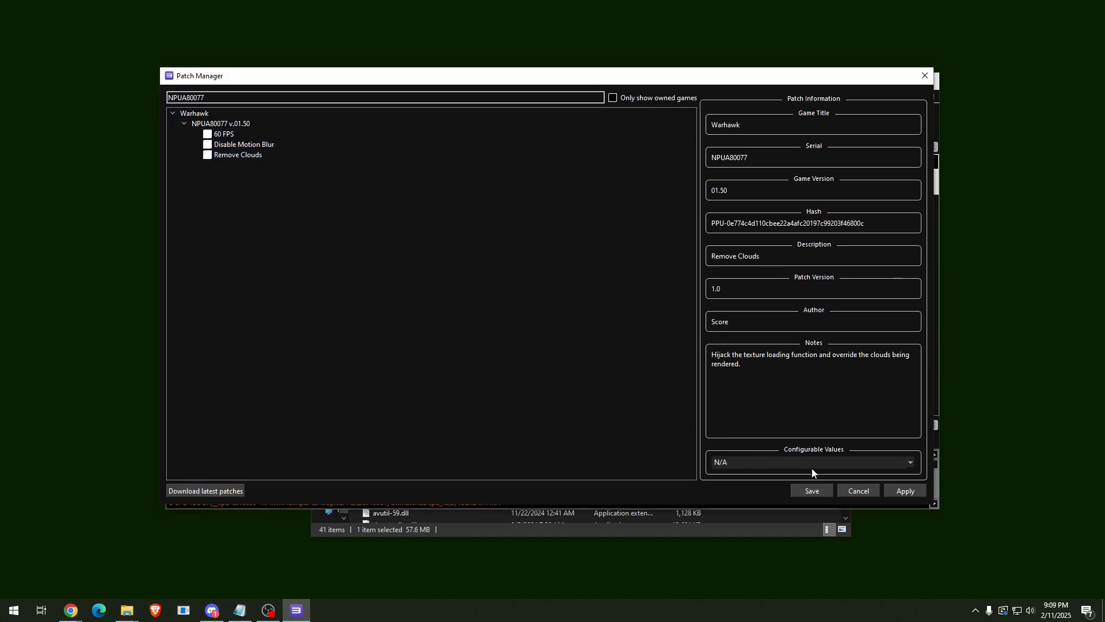
{"action": "left_click", "coordinate": [809, 489]}
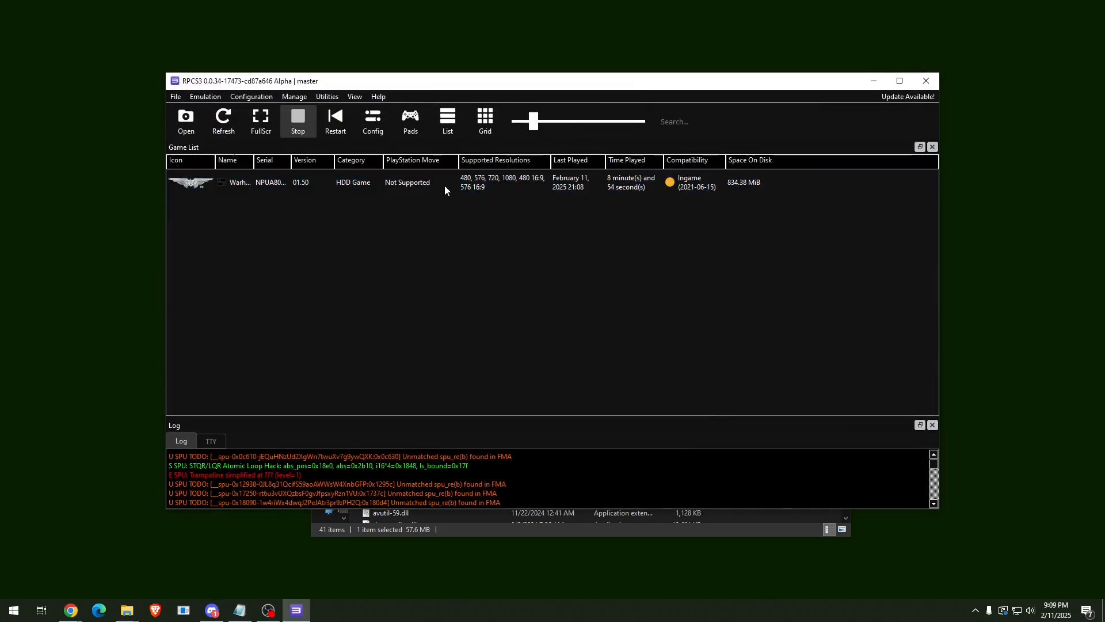
{"action": "double_click", "coordinate": [444, 186]}
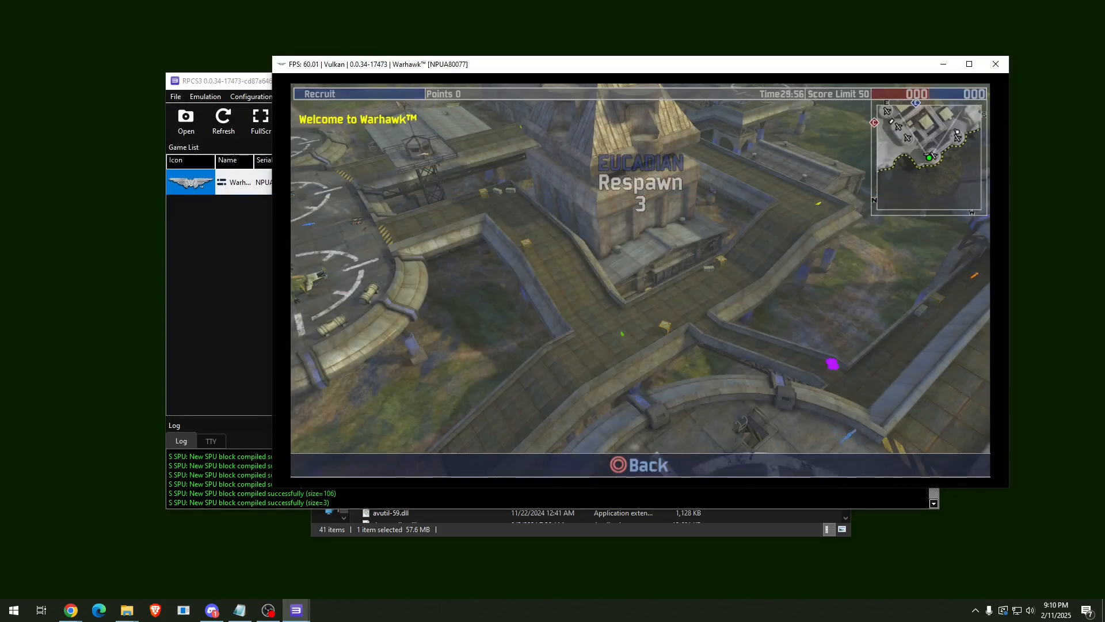